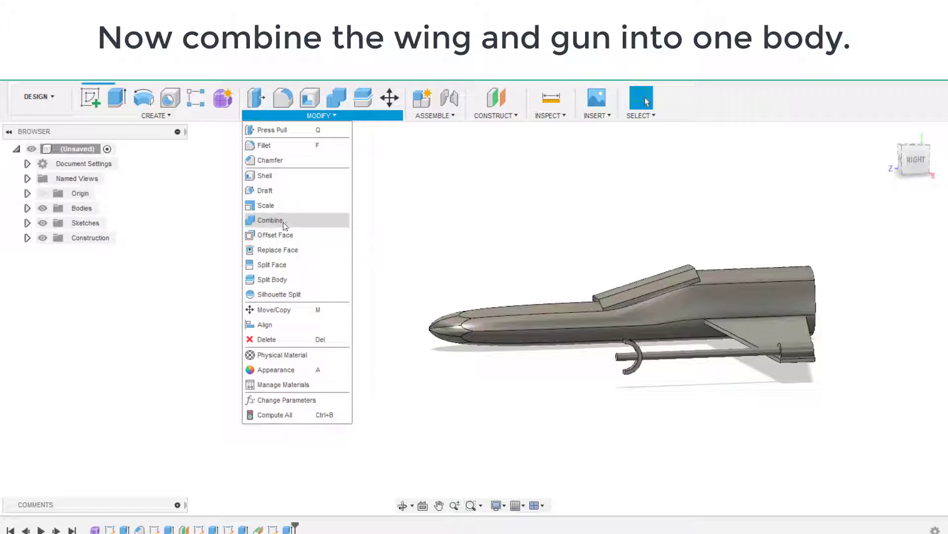
Combine the wing and the two gun bodies into one body using the Join operation
{"action": "left_click", "coordinate": [281, 222]}
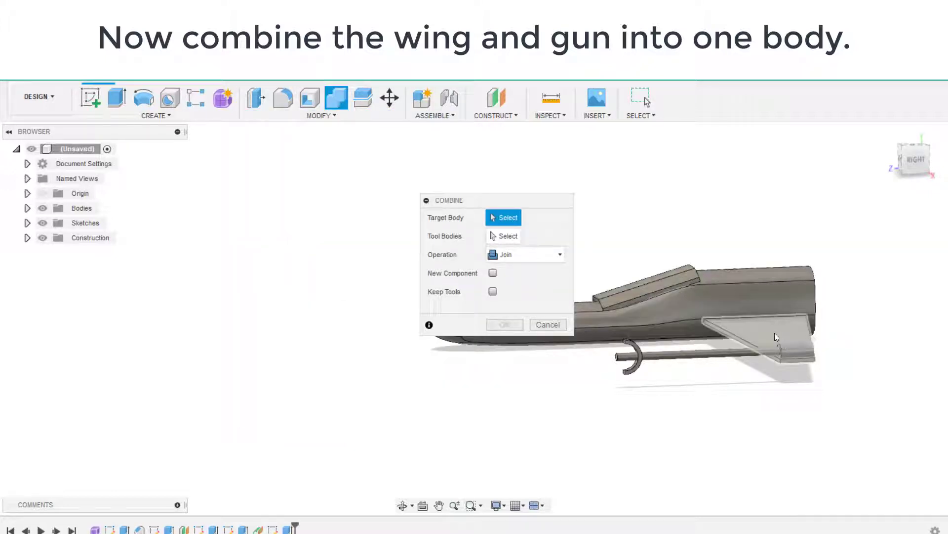
{"action": "left_click", "coordinate": [775, 337]}
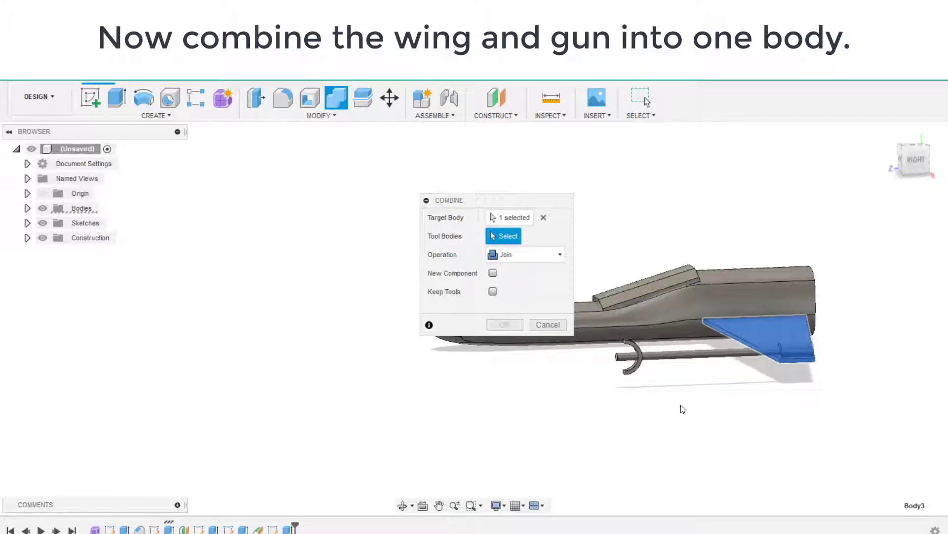
{"action": "left_click", "coordinate": [704, 355]}
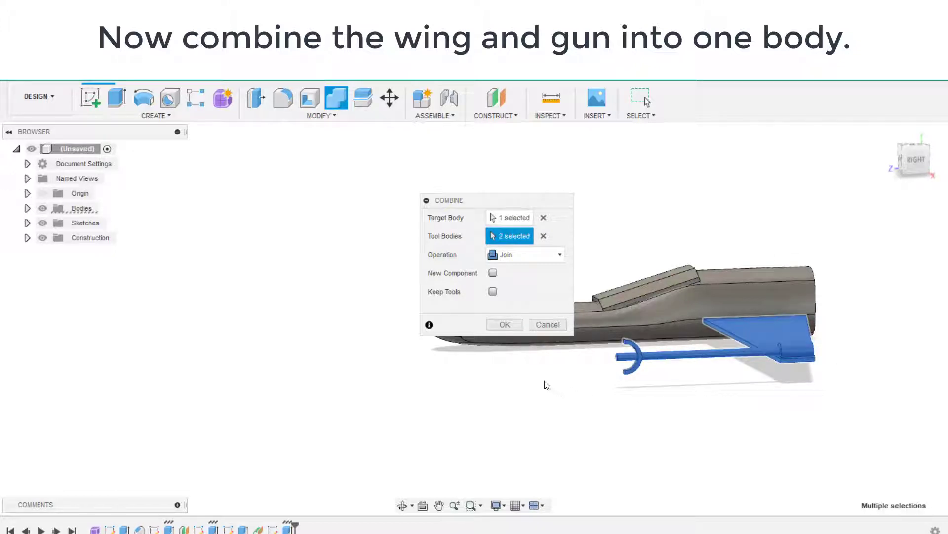
{"action": "left_click", "coordinate": [498, 330]}
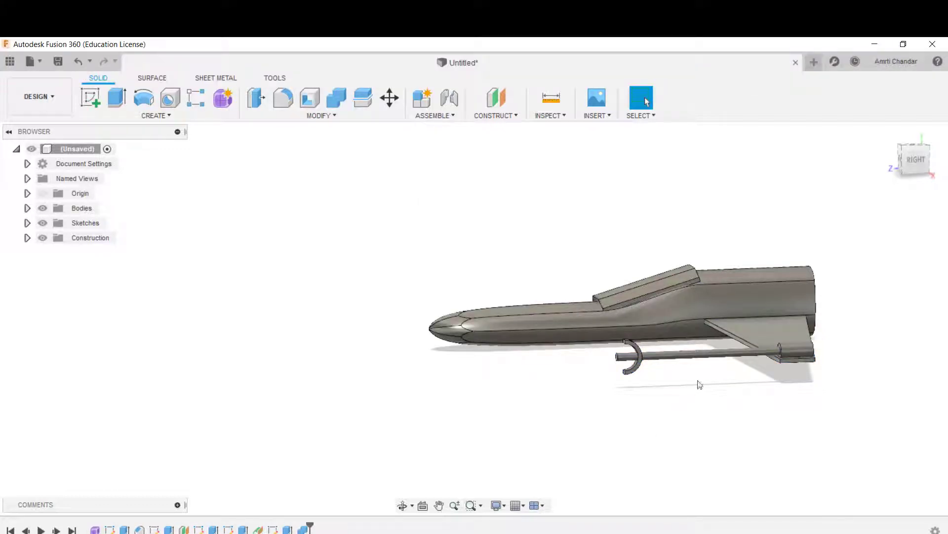
Rotate the combined wing-and-gun body -15 degrees about Z from the back view so the wing slopes down from the fuselage
{"action": "left_click", "coordinate": [28, 208]}
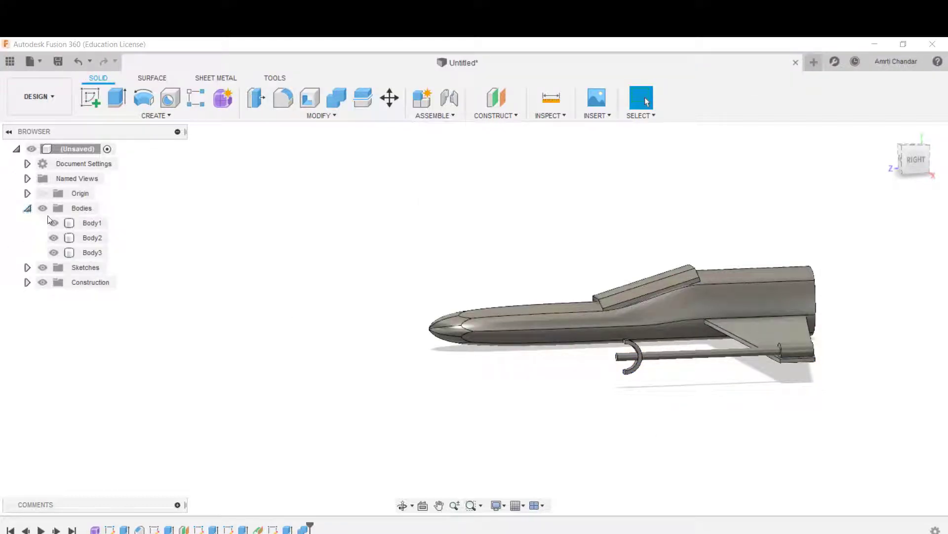
{"action": "left_click", "coordinate": [91, 254]}
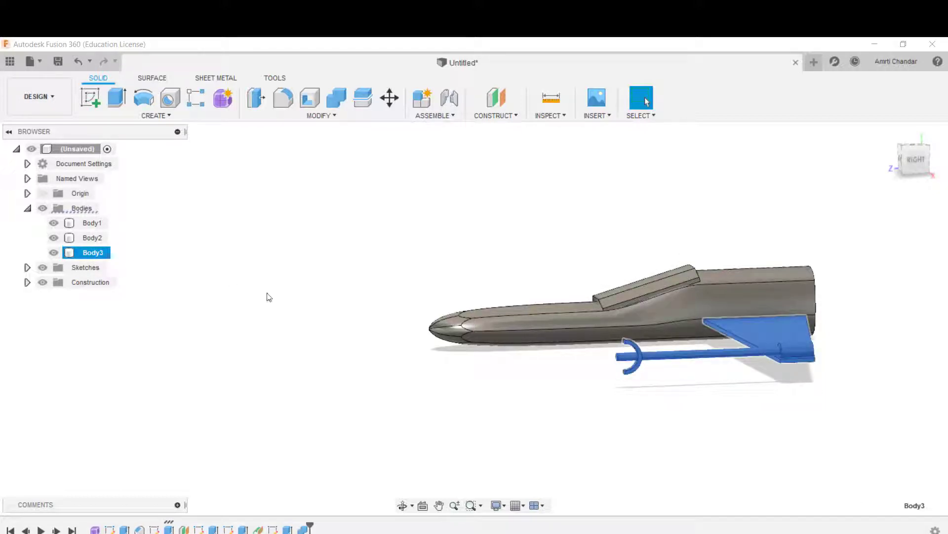
{"action": "middle_click_drag", "start_coordinate": [459, 380], "coordinate": [341, 374], "text": "shift"}
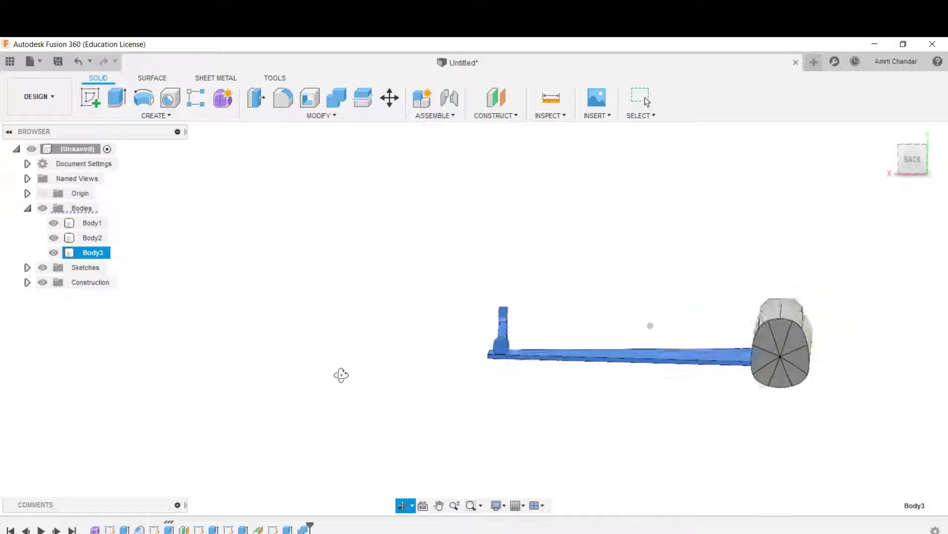
{"action": "right_click", "coordinate": [97, 260]}
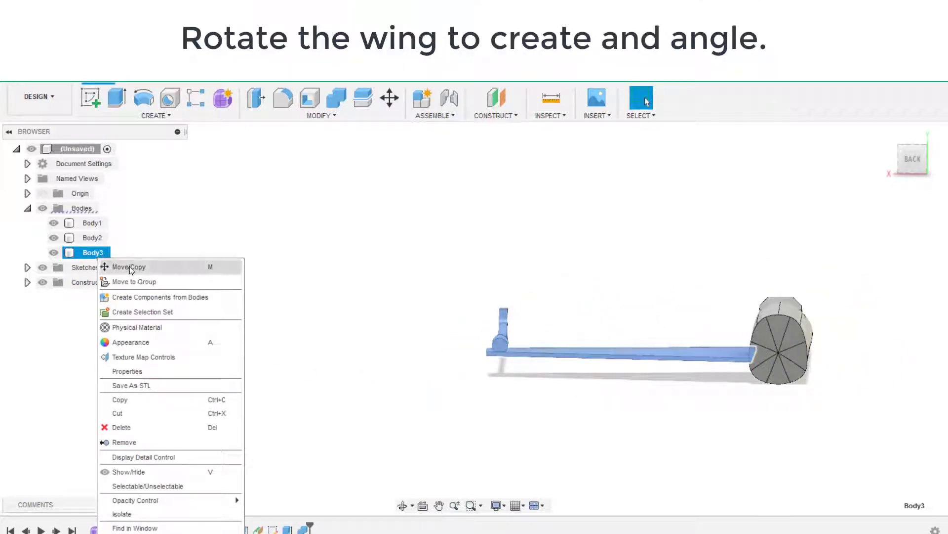
{"action": "left_click", "coordinate": [130, 267]}
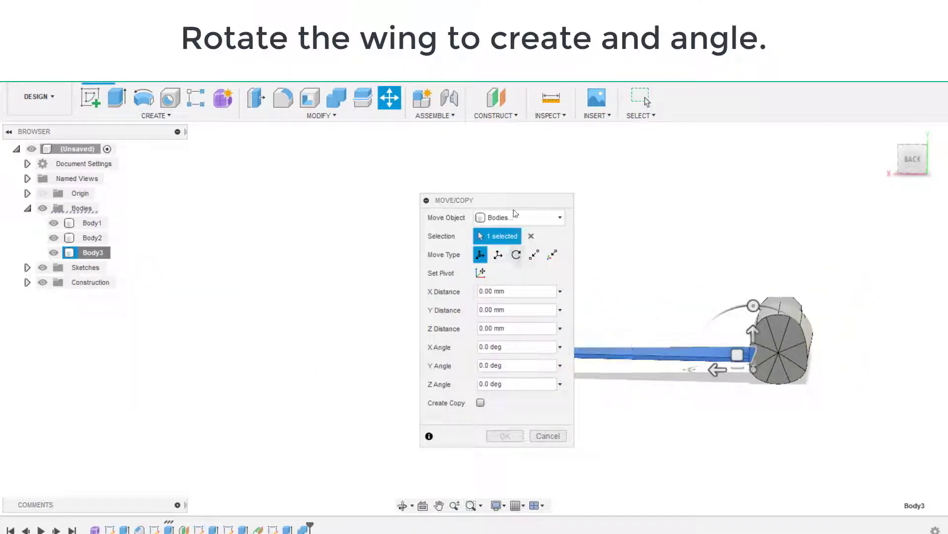
{"action": "left_click_drag", "start_coordinate": [498, 205], "coordinate": [271, 207]}
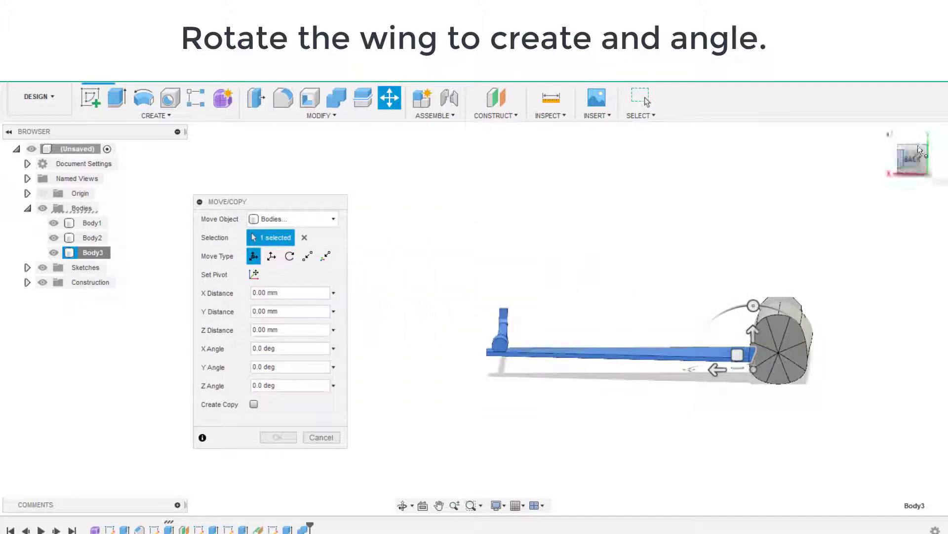
{"action": "left_click", "coordinate": [917, 161]}
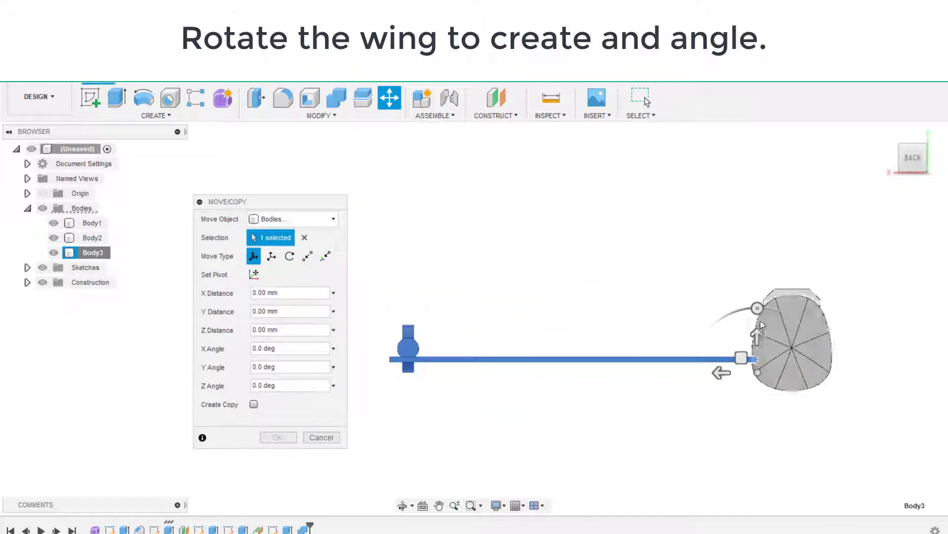
{"action": "left_click_drag", "start_coordinate": [756, 307], "coordinate": [738, 313]}
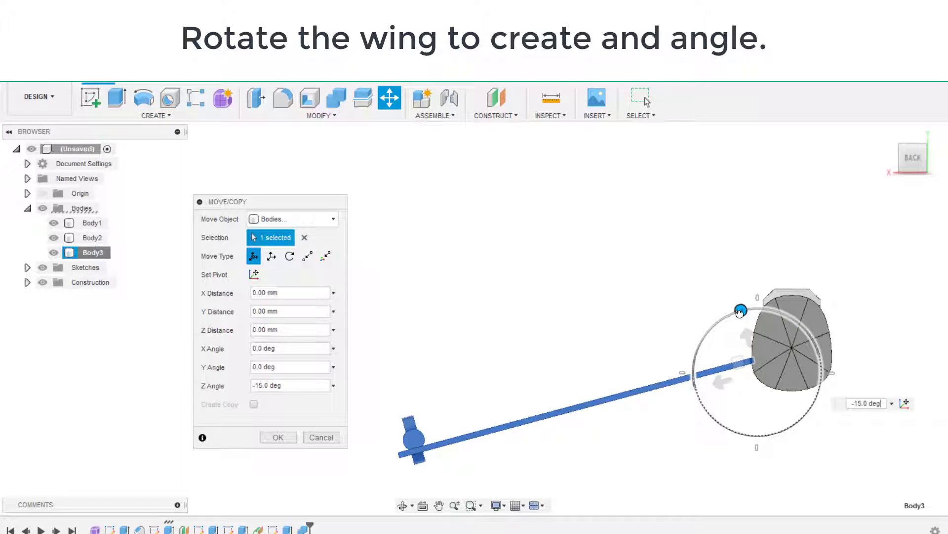
Shift the angled wing toward the fuselage by about -6.47 mm in X and -2.85 mm in Y so its root meets the hull
{"action": "left_click_drag", "start_coordinate": [740, 365], "coordinate": [745, 365]}
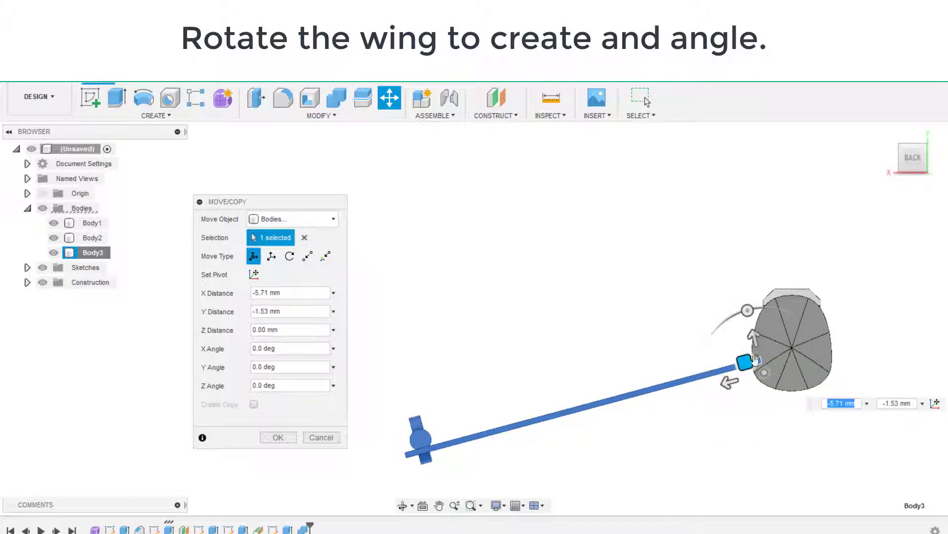
{"action": "left_click_drag", "start_coordinate": [749, 365], "coordinate": [747, 364]}
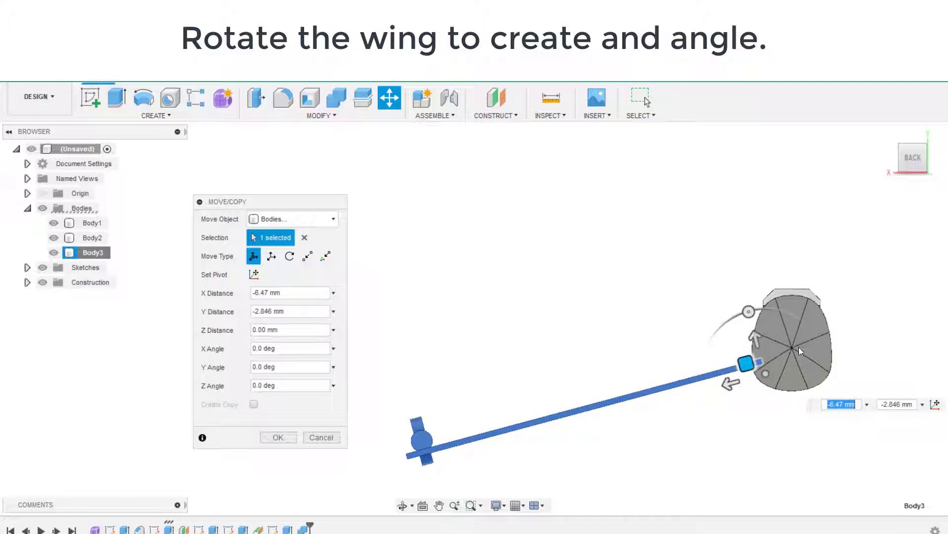
{"action": "left_click", "coordinate": [278, 437]}
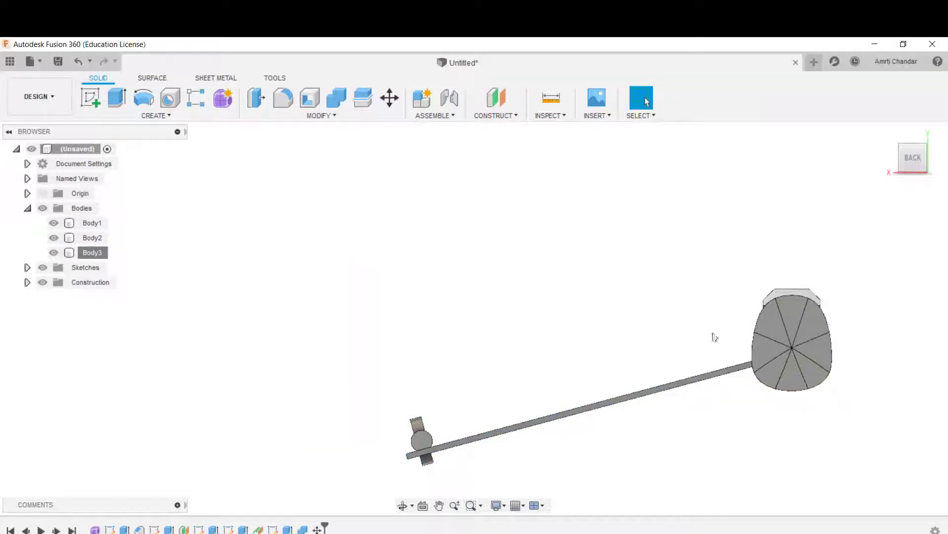
Create a construction plane offset 15 mm upward from the XZ origin plane
{"action": "mouse_move", "coordinate": [733, 354]}
{"action": "middle_mouse_down", "text": "shift"}
{"action": "mouse_move", "coordinate": [793, 370]}
{"action": "mouse_move", "coordinate": [723, 375]}
{"action": "mouse_move", "coordinate": [719, 364]}
{"action": "mouse_move", "coordinate": [742, 361]}
{"action": "middle_mouse_up", "text": "shift"}
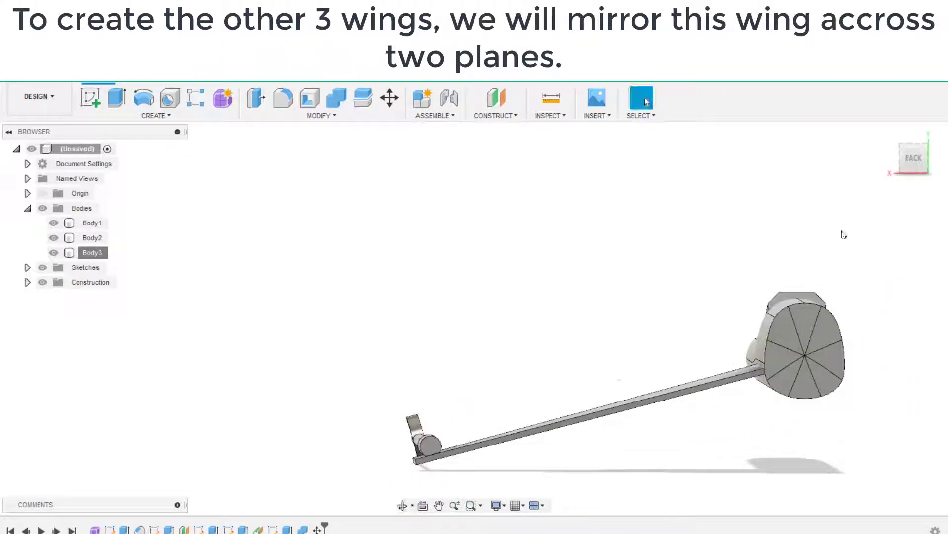
{"action": "left_click", "coordinate": [495, 115]}
{"action": "left_click", "coordinate": [509, 127]}
{"action": "middle_click_drag", "start_coordinate": [619, 377], "coordinate": [643, 365], "text": "shift"}
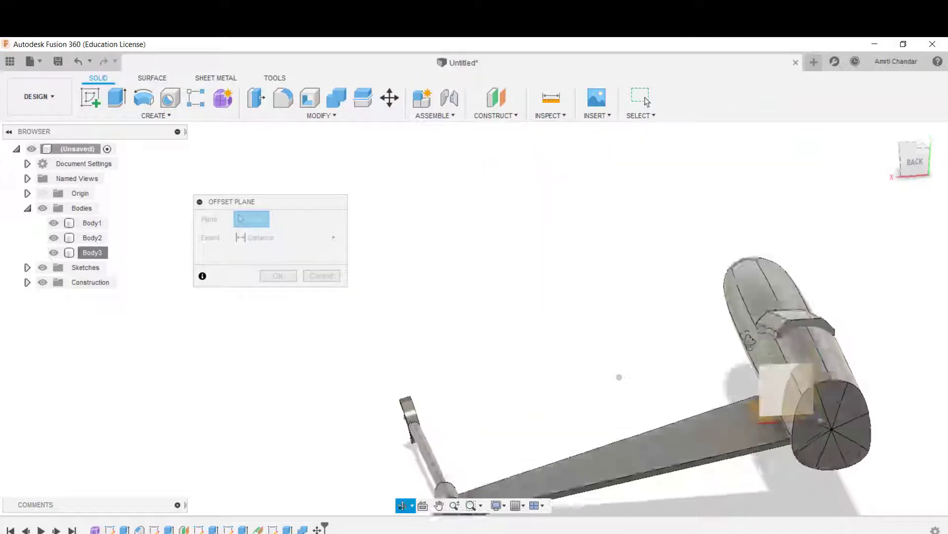
{"action": "middle_click_drag", "start_coordinate": [749, 341], "coordinate": [798, 378], "text": "shift"}
{"action": "left_click", "coordinate": [790, 410]}
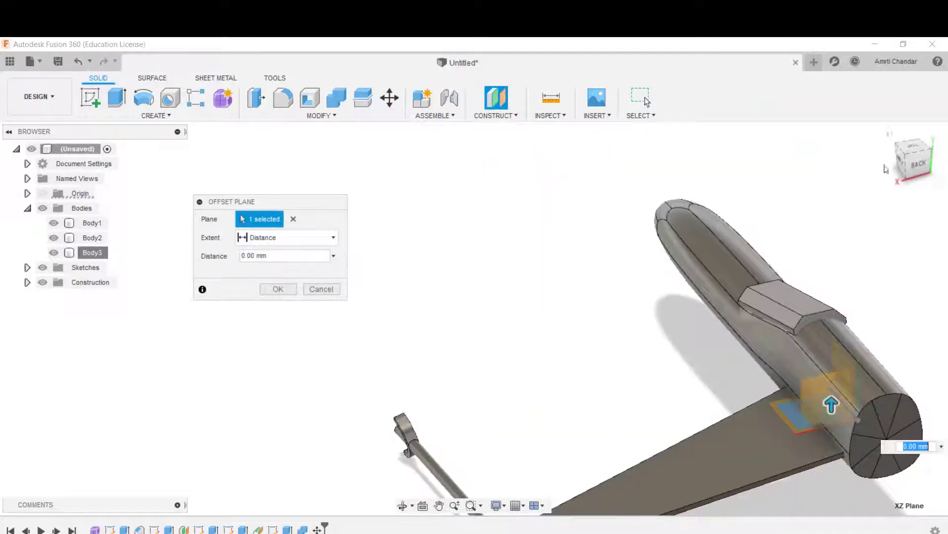
{"action": "left_click", "coordinate": [914, 165]}
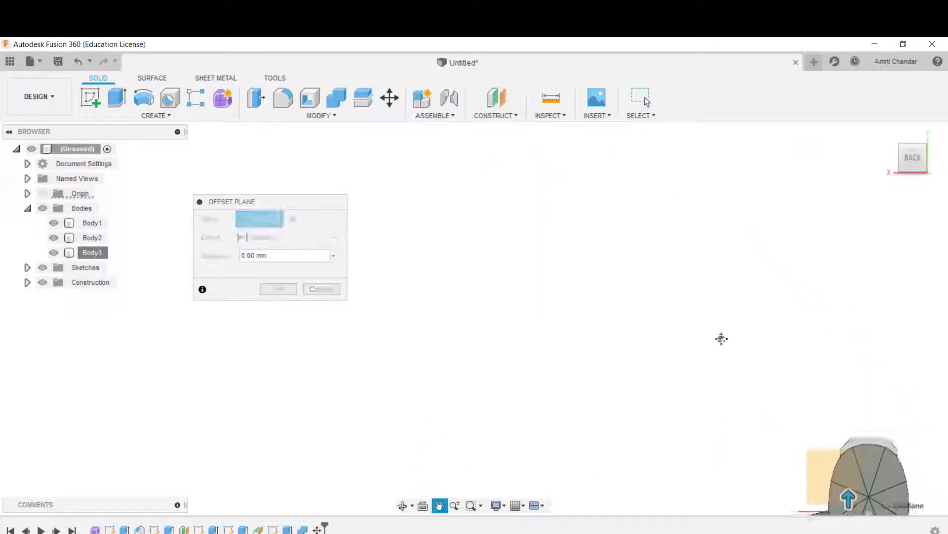
{"action": "mouse_move", "coordinate": [637, 391]}
{"action": "left_mouse_down"}
{"action": "mouse_move", "coordinate": [660, 364]}
{"action": "mouse_move", "coordinate": [636, 375]}
{"action": "left_mouse_up"}
{"action": "scroll", "coordinate": [656, 367], "scroll_direction": "up", "scroll_amount": 3}
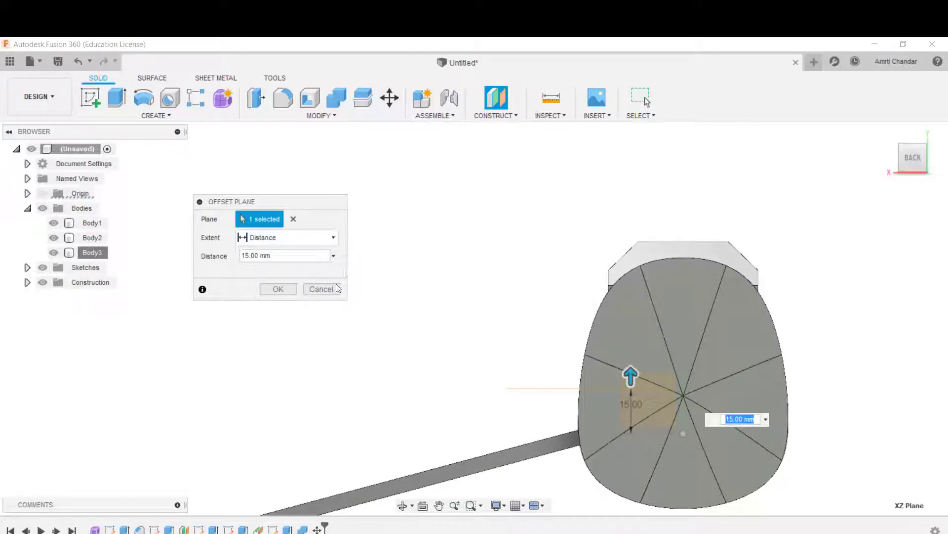
{"action": "left_click", "coordinate": [288, 290]}
Mirror the wing-and-gun body across the horizontal offset plane to create the upper wing
{"action": "scroll", "coordinate": [433, 347], "scroll_direction": "down", "scroll_amount": 5}
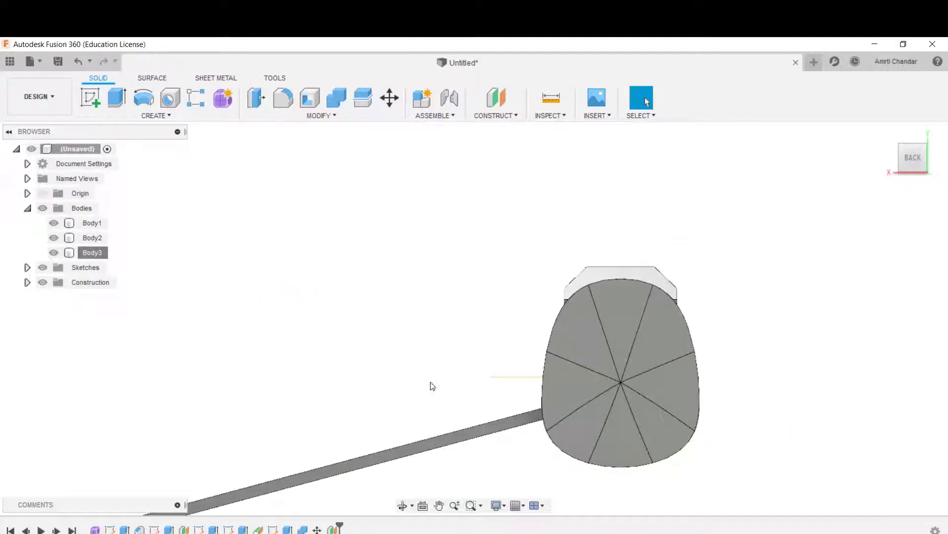
{"action": "scroll", "coordinate": [515, 415], "scroll_direction": "down", "scroll_amount": 2}
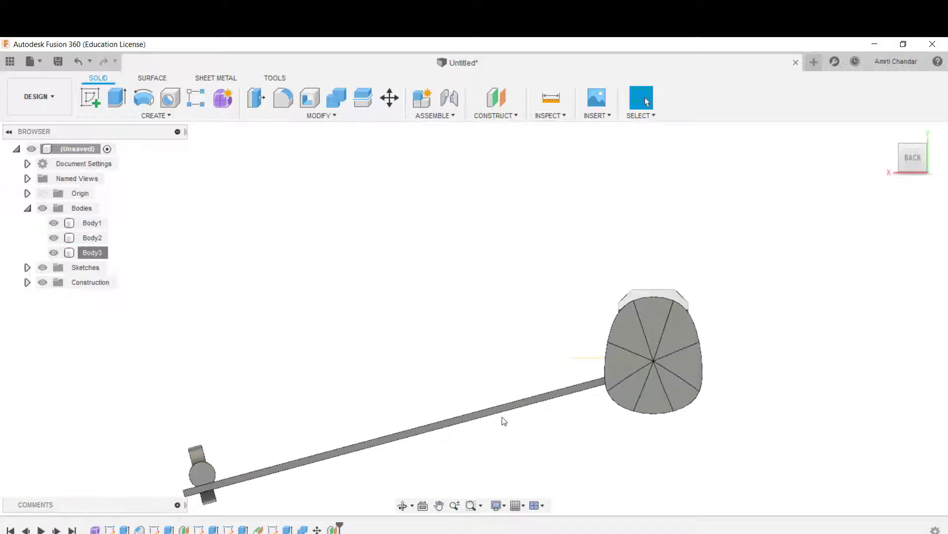
{"action": "middle_click_drag", "start_coordinate": [504, 411], "coordinate": [573, 385]}
{"action": "scroll", "coordinate": [657, 366], "scroll_direction": "up", "scroll_amount": 3}
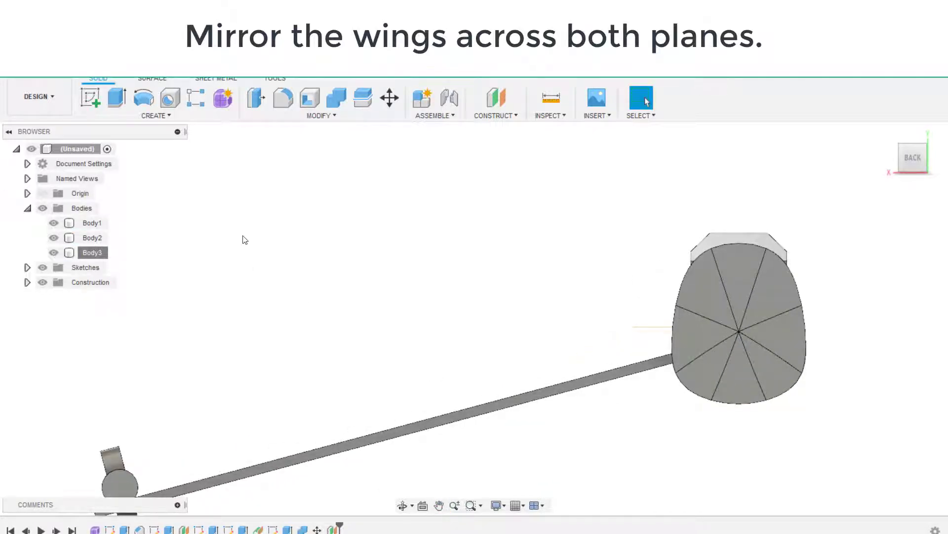
{"action": "left_click", "coordinate": [219, 117]}
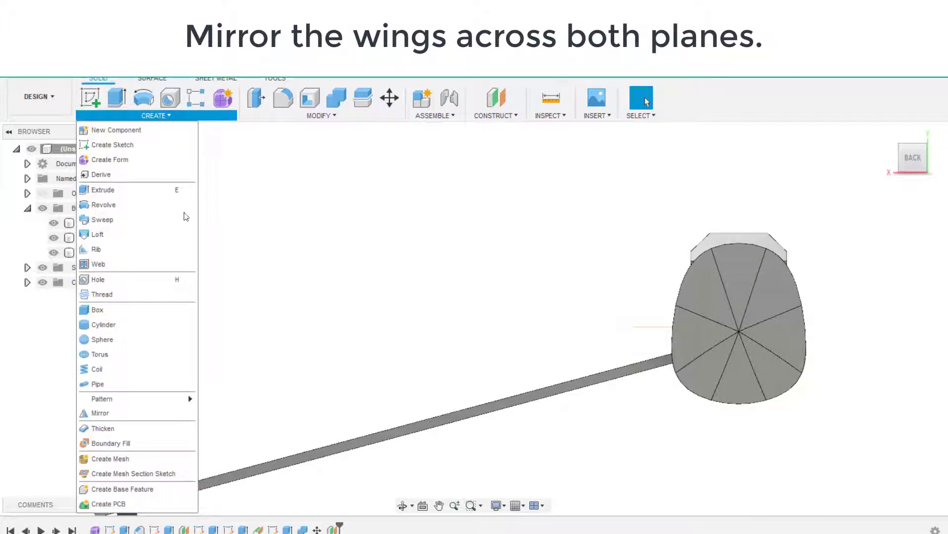
{"action": "left_click", "coordinate": [140, 414]}
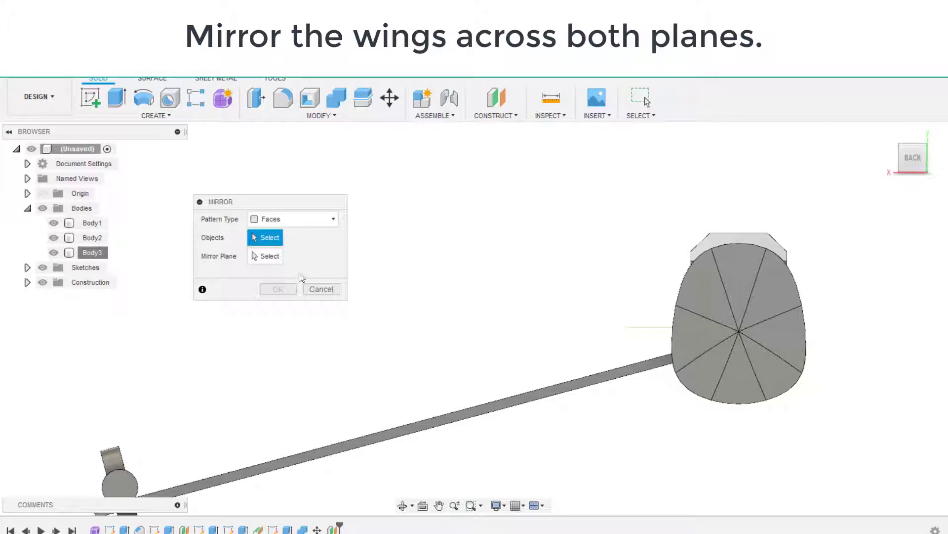
{"action": "left_click", "coordinate": [326, 216]}
{"action": "left_click", "coordinate": [294, 251]}
{"action": "left_click", "coordinate": [322, 458]}
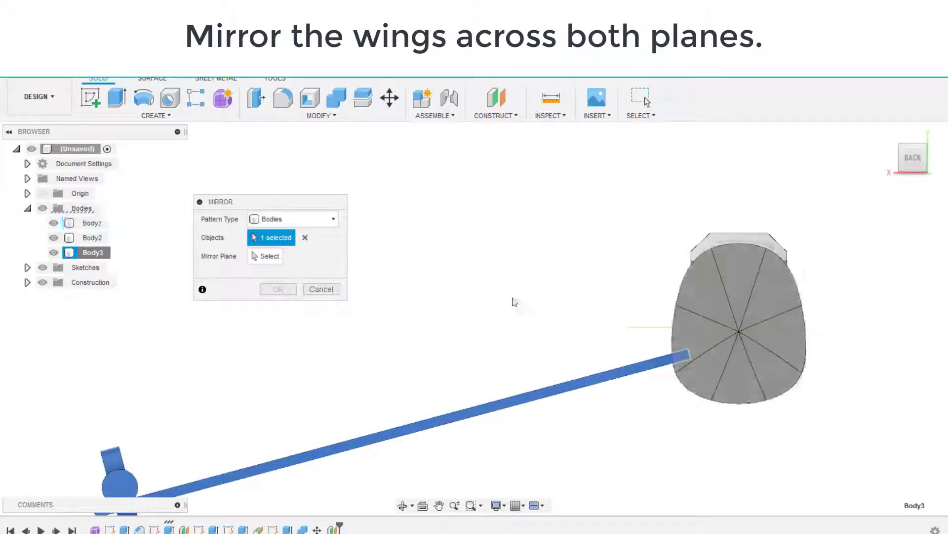
{"action": "left_click", "coordinate": [639, 329]}
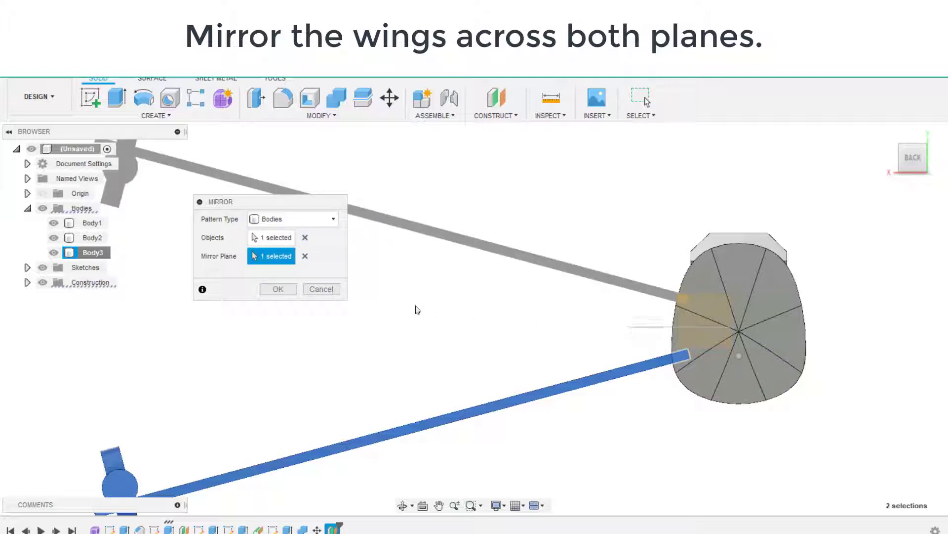
{"action": "left_click", "coordinate": [288, 292]}
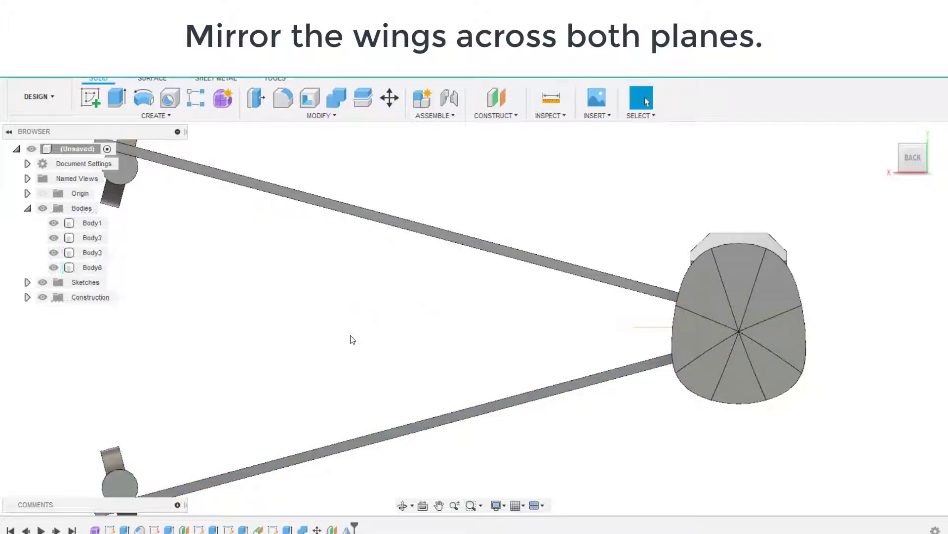
Mirror both the upper and lower wing bodies across the vertical origin plane running lengthwise through the fuselage
{"action": "left_click", "coordinate": [155, 115]}
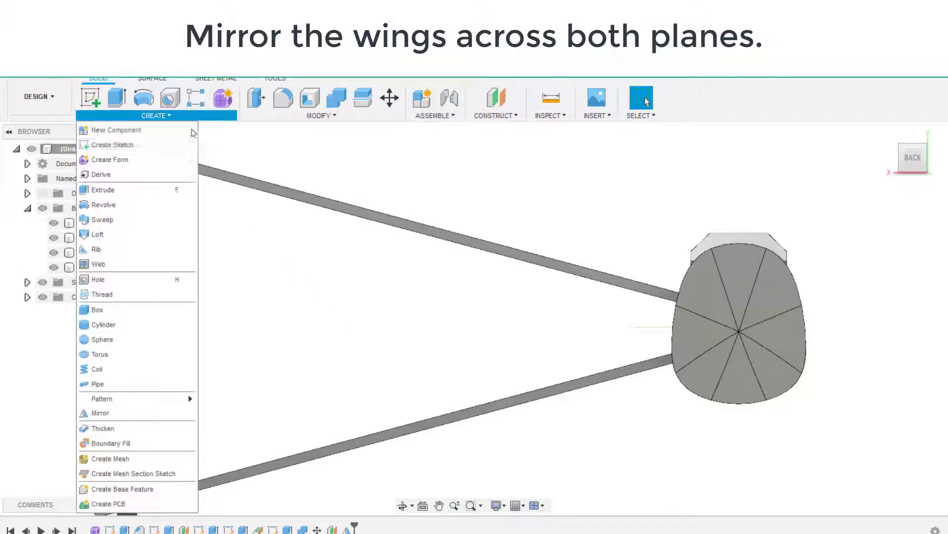
{"action": "left_click", "coordinate": [134, 411]}
{"action": "left_click", "coordinate": [438, 432]}
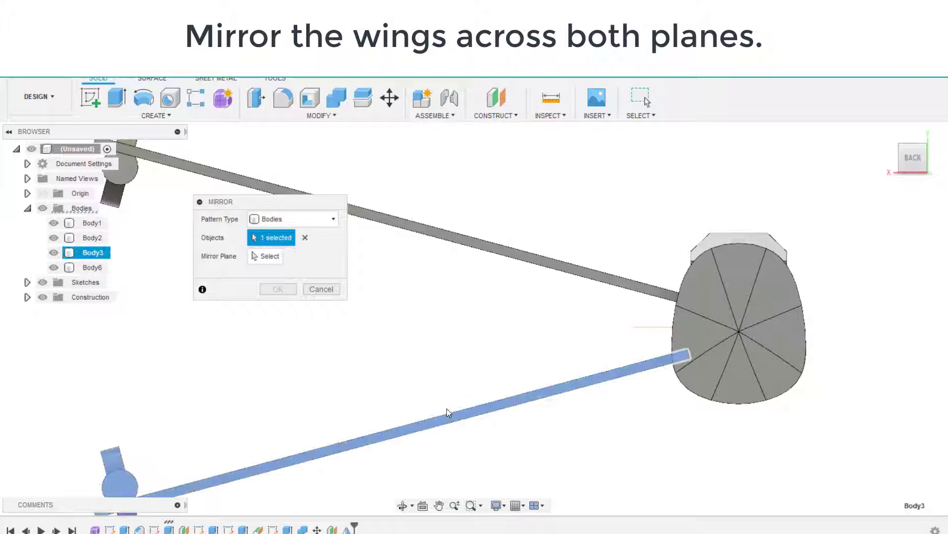
{"action": "left_click", "coordinate": [475, 253]}
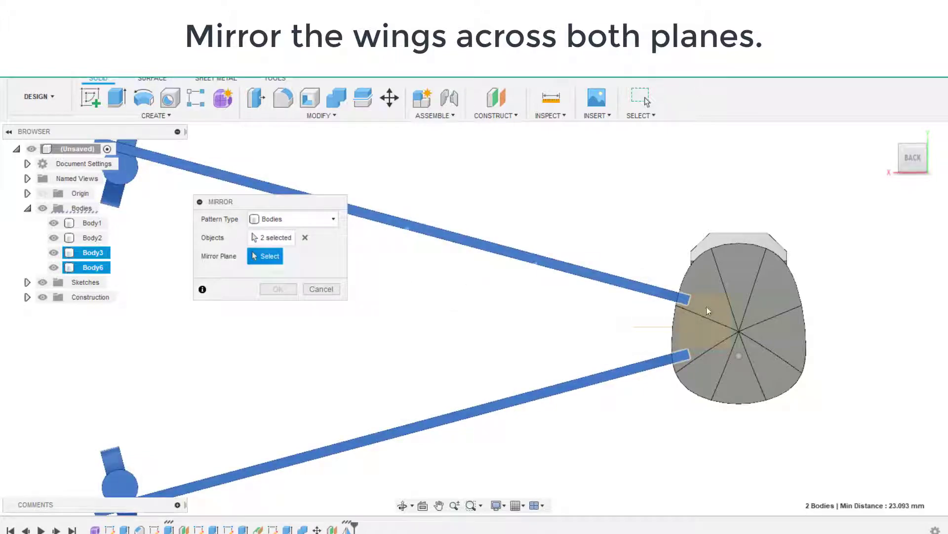
{"action": "middle_click_drag", "start_coordinate": [823, 396], "coordinate": [739, 421], "text": "shift"}
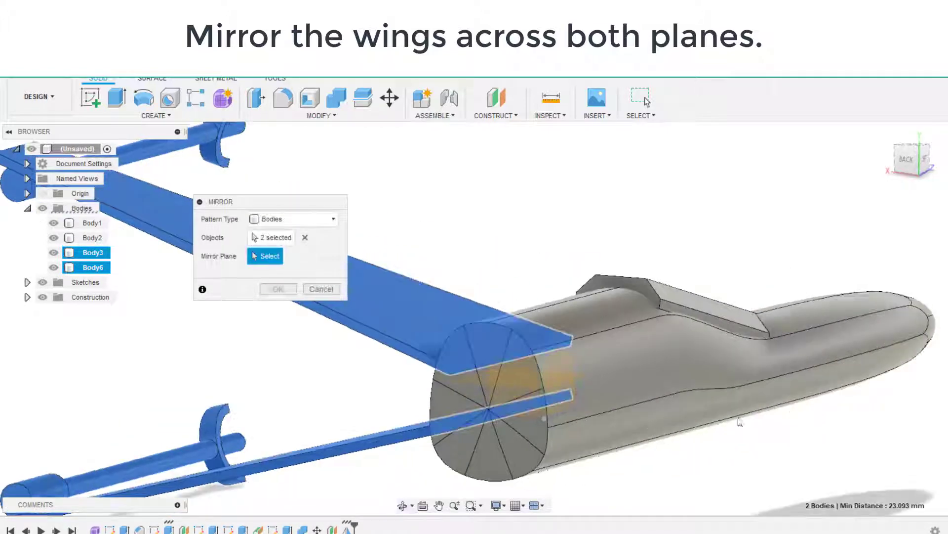
{"action": "left_click", "coordinate": [567, 370]}
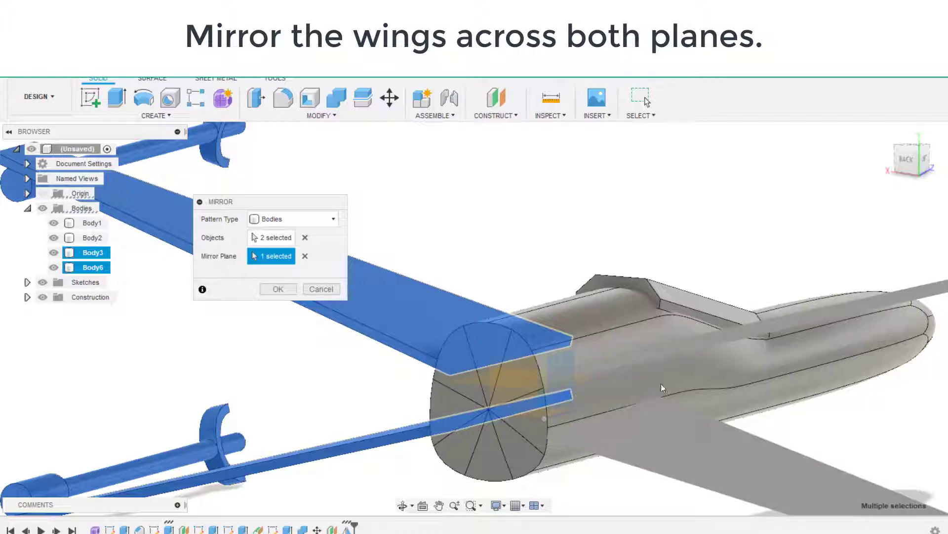
{"action": "left_click", "coordinate": [278, 289]}
Inspect the four wings and guns around the fuselage from several sides, ending near the front
{"action": "scroll", "coordinate": [549, 378], "scroll_direction": "down", "scroll_amount": 5}
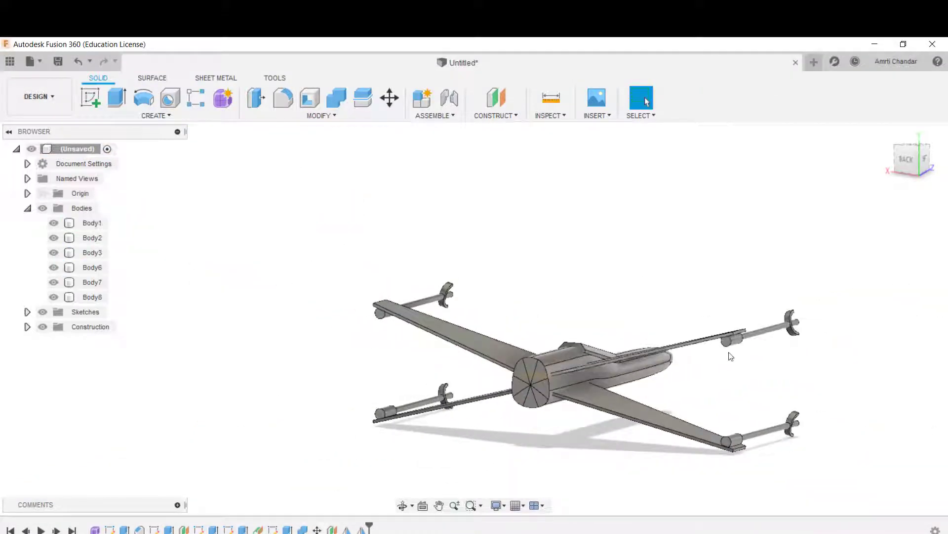
{"action": "middle_click_drag", "start_coordinate": [732, 355], "coordinate": [926, 366], "text": "shift"}
{"action": "scroll", "coordinate": [647, 402], "scroll_direction": "down", "scroll_amount": 2}
{"action": "middle_click_drag", "start_coordinate": [598, 399], "coordinate": [105, 429]}
{"action": "middle_click_drag", "start_coordinate": [691, 396], "coordinate": [796, 430], "text": "shift"}
{"action": "scroll", "coordinate": [640, 395], "scroll_direction": "up", "scroll_amount": 3}
{"action": "middle_click_drag", "start_coordinate": [640, 379], "coordinate": [587, 393], "text": "shift"}
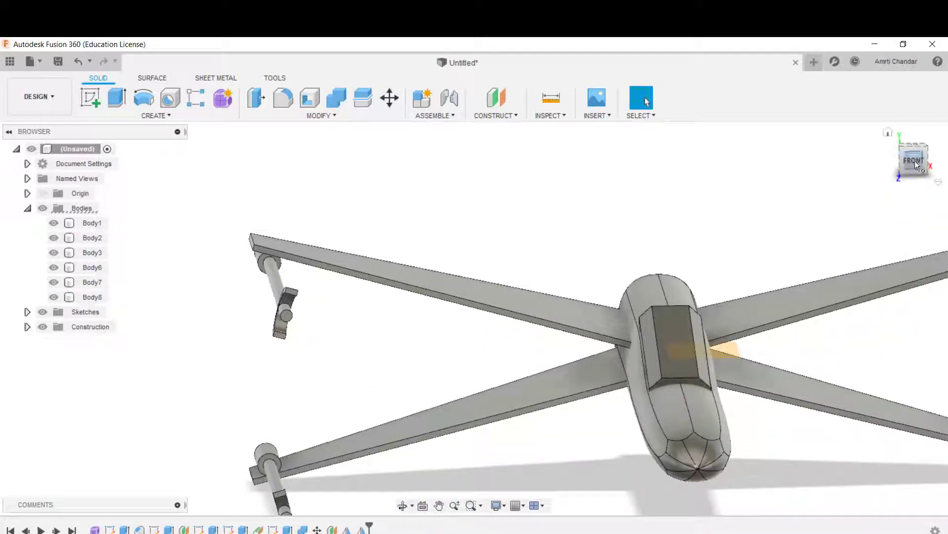
{"action": "left_click", "coordinate": [102, 101]}
{"action": "left_click", "coordinate": [666, 324]}
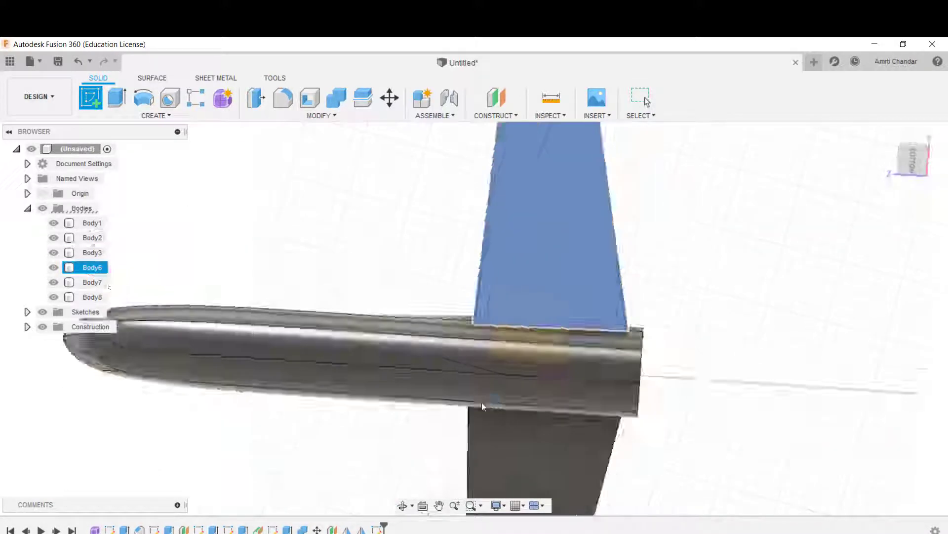
{"action": "left_click", "coordinate": [174, 445]}
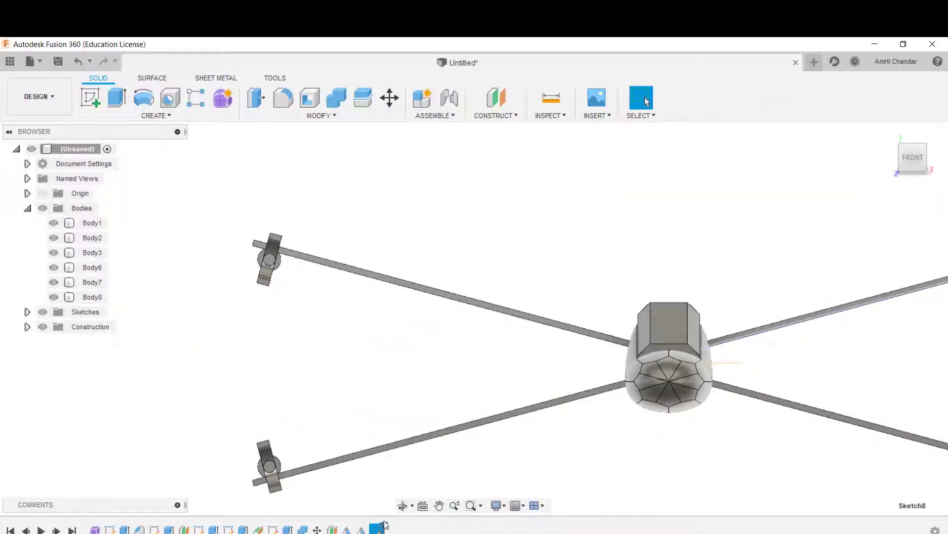
{"action": "key", "text": "Delete"}
Create a new sketch on the front origin plane, viewed facing the spaceship's nose
{"action": "middle_click_drag", "start_coordinate": [417, 417], "coordinate": [436, 435], "text": "shift"}
{"action": "left_click", "coordinate": [90, 98]}
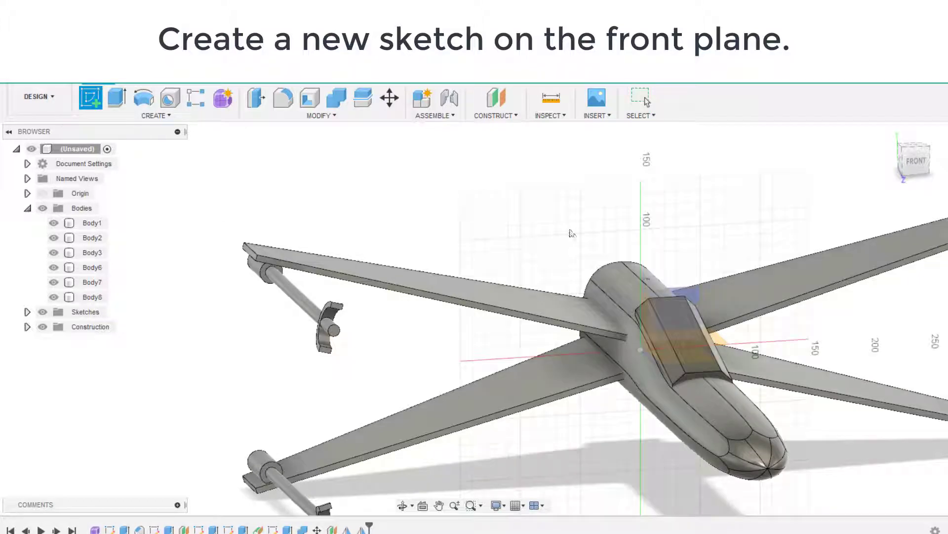
{"action": "left_click", "coordinate": [691, 298]}
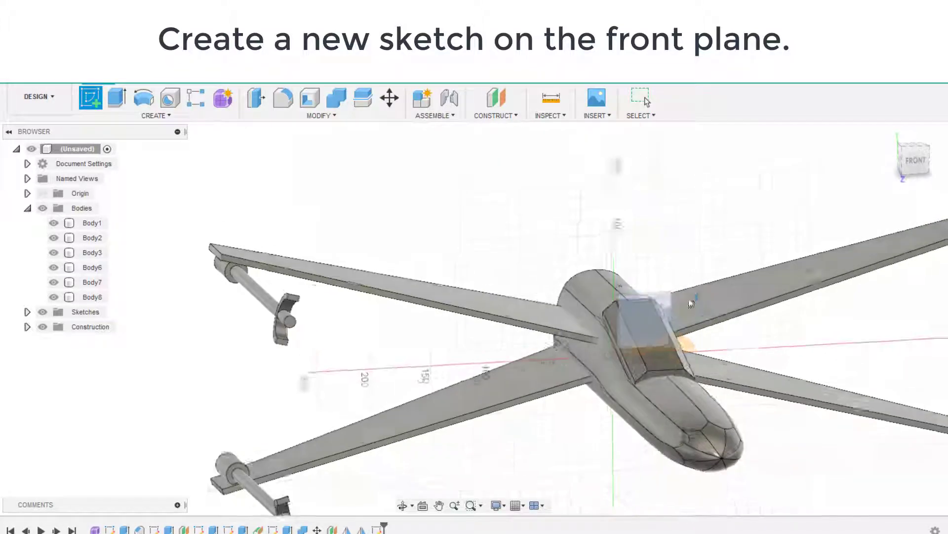
{"action": "middle_click_drag", "start_coordinate": [352, 313], "coordinate": [526, 367]}
{"action": "scroll", "coordinate": [523, 365], "scroll_direction": "up", "scroll_amount": 2}
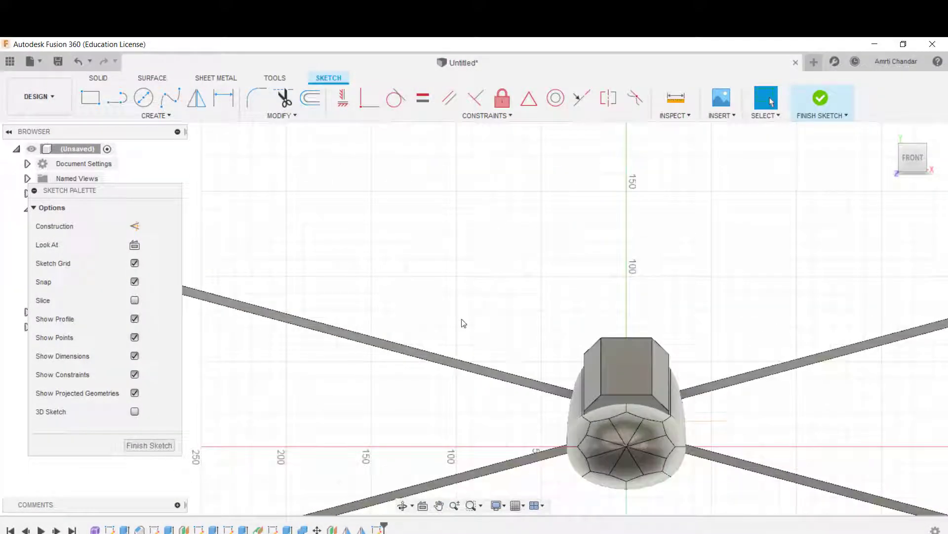
Sketch an engine circle about 38 mm in diameter above one upper wing, close beside the fuselage, and finish the sketch
{"action": "scroll", "coordinate": [464, 322], "scroll_direction": "up", "scroll_amount": 2}
{"action": "key", "text": "c"}
{"action": "scroll", "coordinate": [563, 381], "scroll_direction": "up", "scroll_amount": 2}
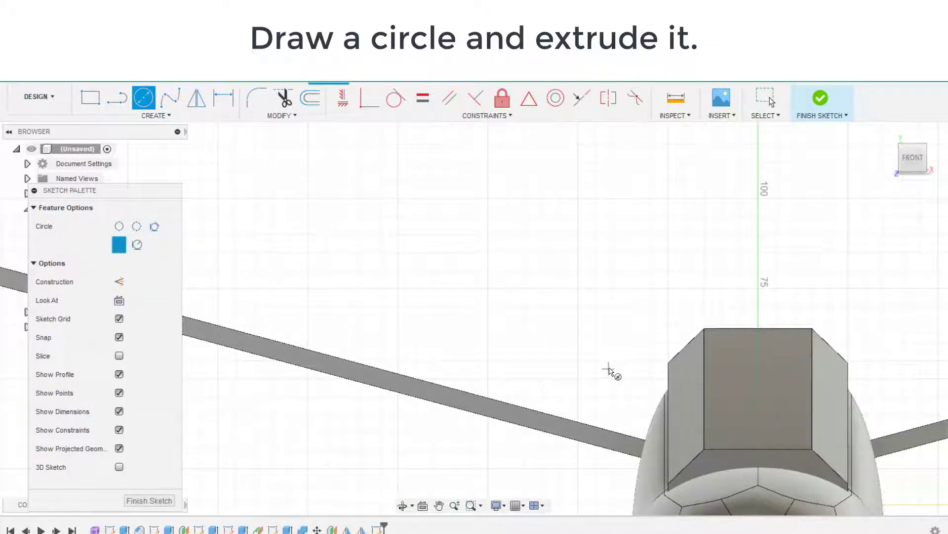
{"action": "left_click", "coordinate": [596, 360]}
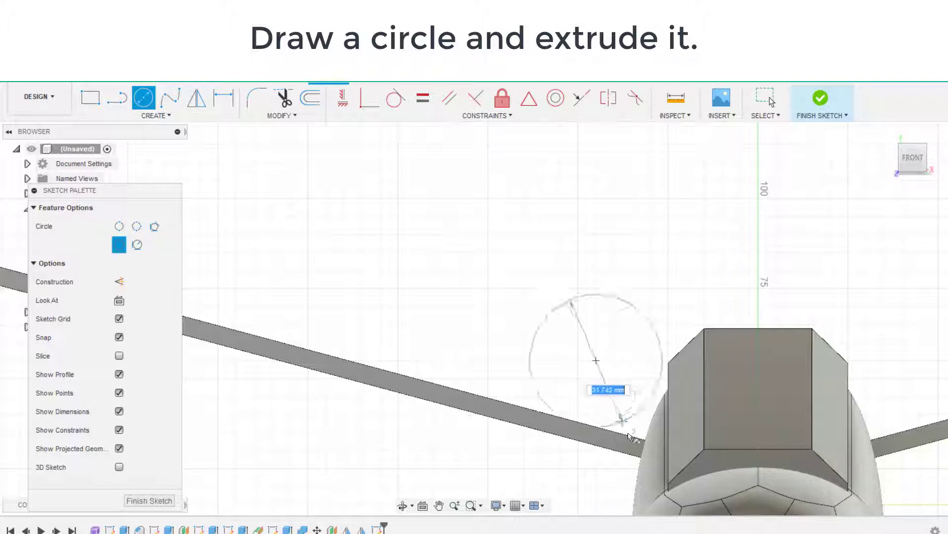
{"action": "left_click", "coordinate": [583, 428]}
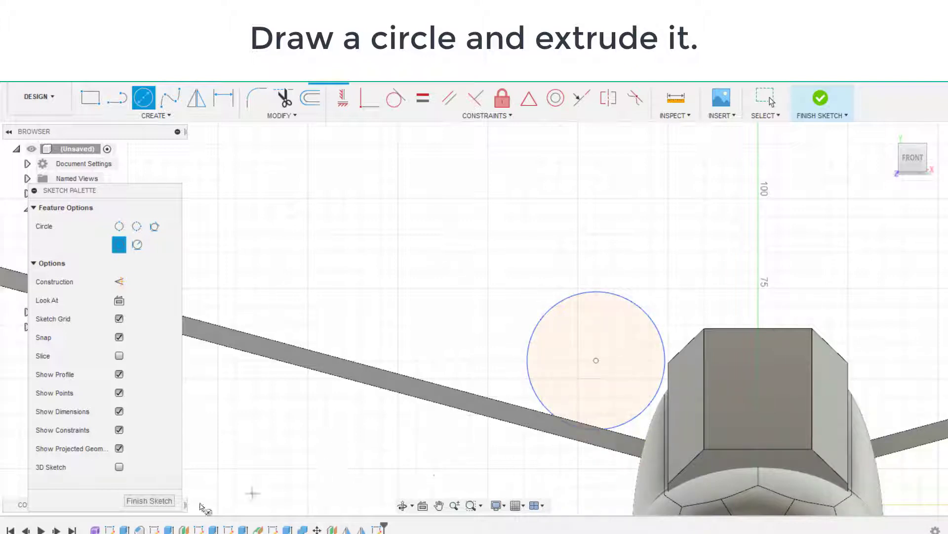
{"action": "left_click", "coordinate": [153, 509]}
Extrude the circle 120 mm toward the nose as a new body
{"action": "scroll", "coordinate": [525, 397], "scroll_direction": "down", "scroll_amount": 3}
{"action": "mouse_move", "coordinate": [526, 402]}
{"action": "middle_mouse_down", "text": "shift"}
{"action": "mouse_move", "coordinate": [538, 430]}
{"action": "mouse_move", "coordinate": [585, 437]}
{"action": "mouse_move", "coordinate": [487, 372]}
{"action": "middle_mouse_up", "text": "shift"}
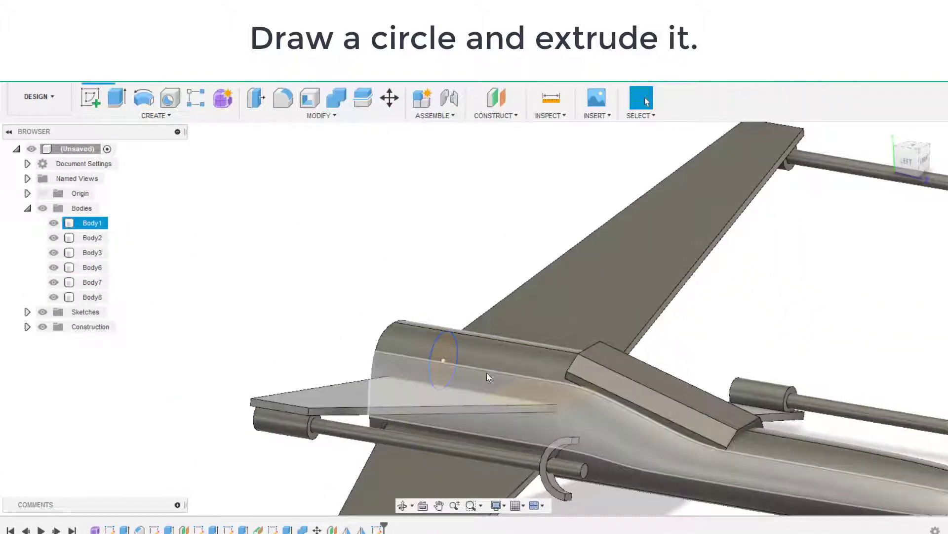
{"action": "left_click", "coordinate": [124, 108]}
{"action": "left_click_drag", "start_coordinate": [444, 360], "coordinate": [535, 374]}
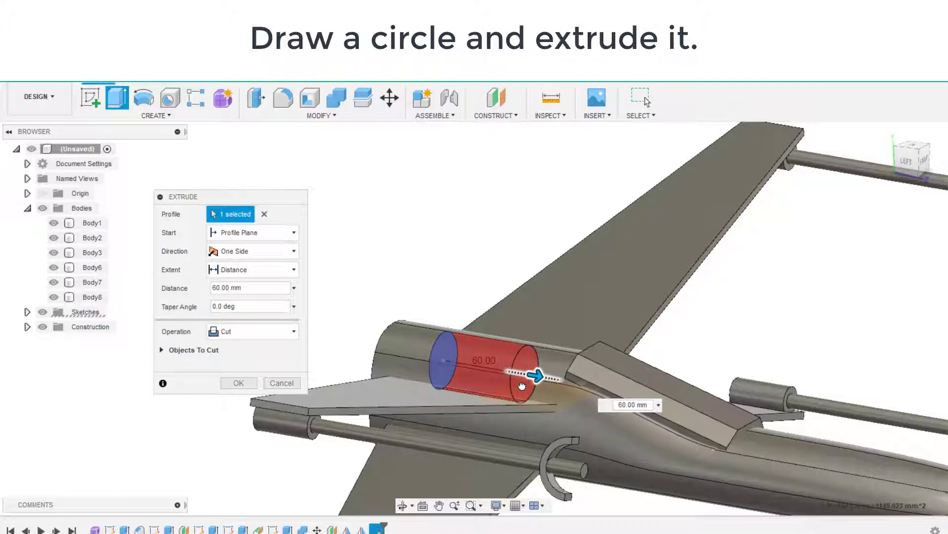
{"action": "left_click", "coordinate": [293, 331]}
{"action": "left_click", "coordinate": [243, 395]}
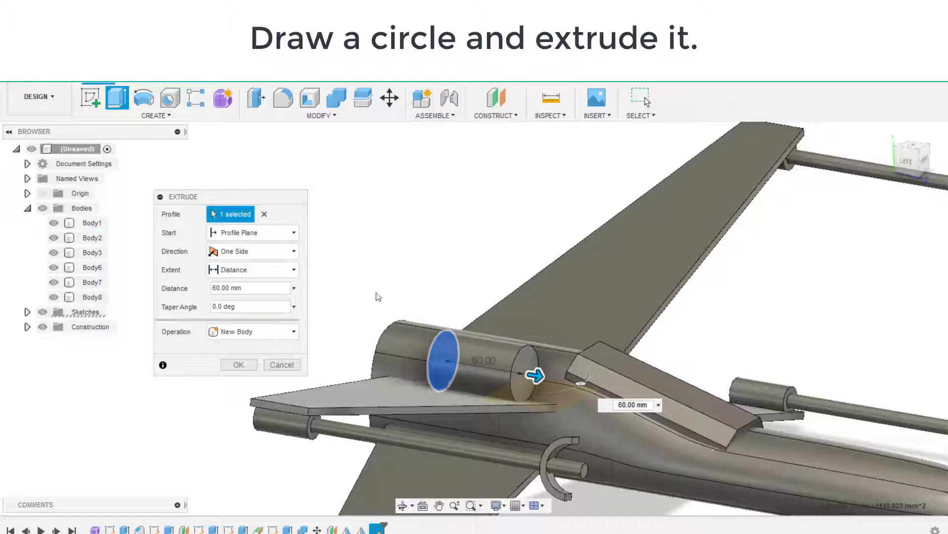
{"action": "middle_click_drag", "start_coordinate": [378, 296], "coordinate": [474, 317], "text": "shift"}
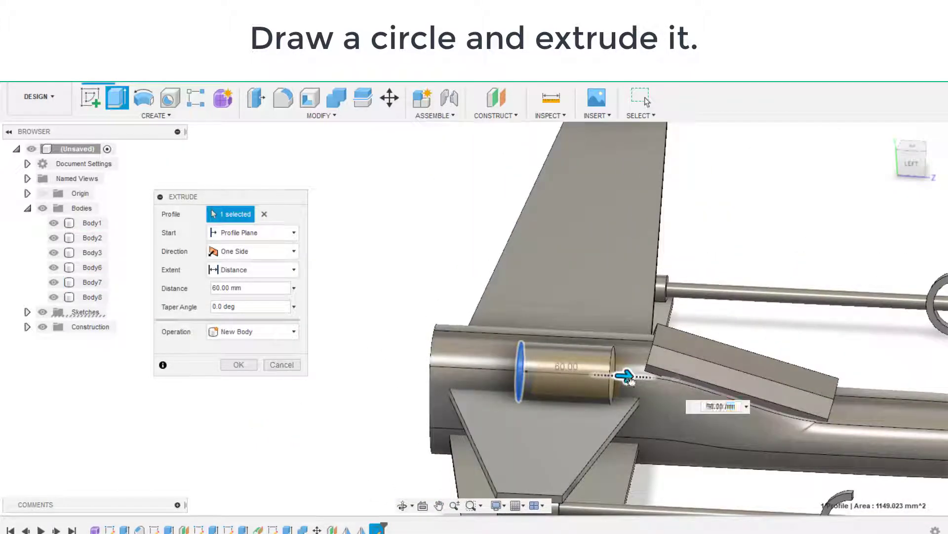
{"action": "left_click_drag", "start_coordinate": [629, 378], "coordinate": [641, 377]}
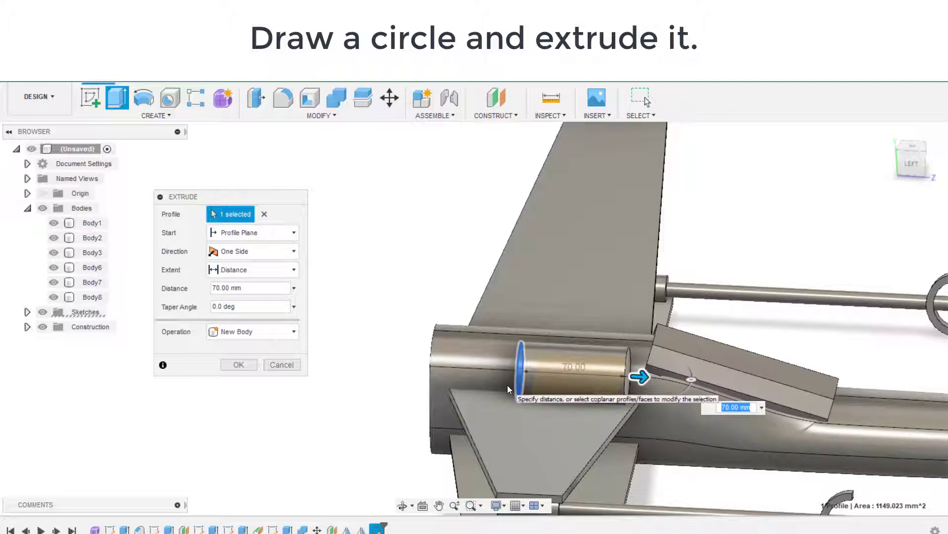
{"action": "left_click_drag", "start_coordinate": [639, 377], "coordinate": [716, 381]}
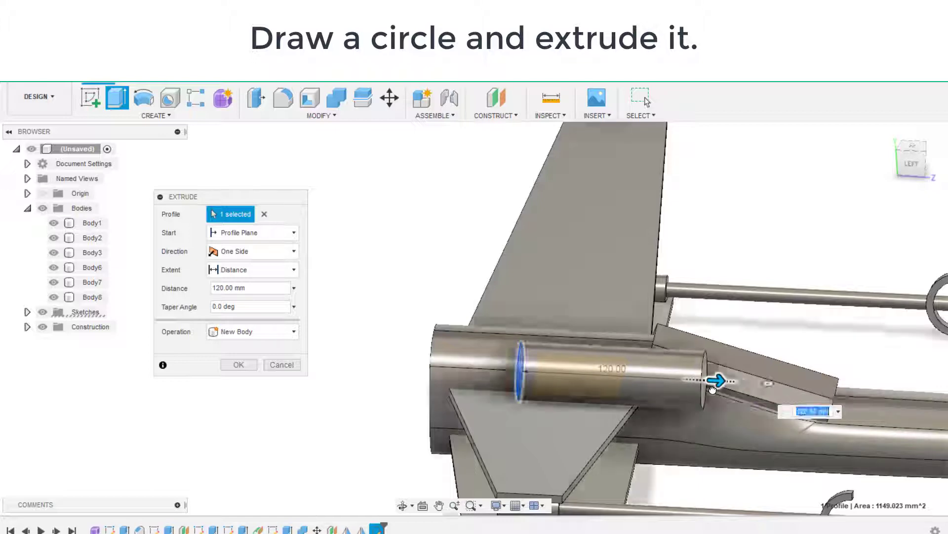
{"action": "left_click", "coordinate": [239, 366]}
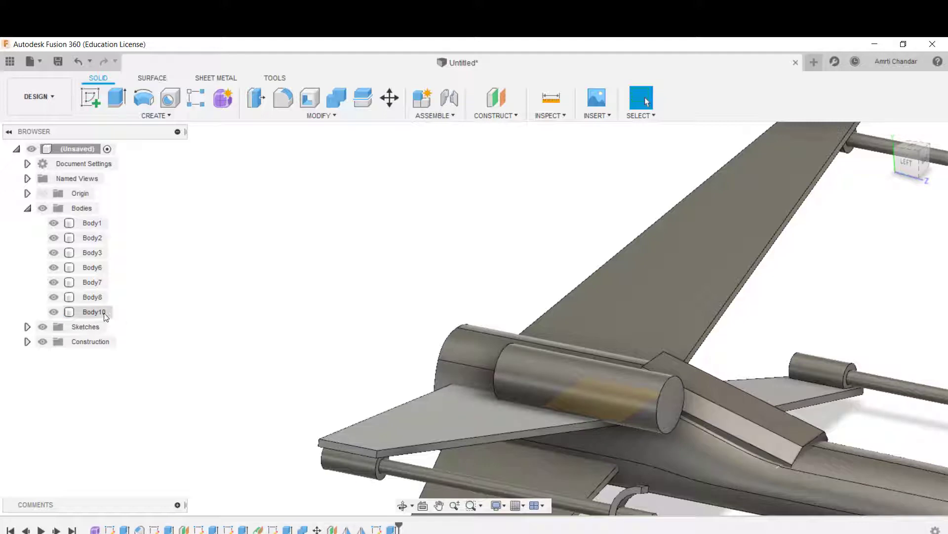
Move the engine cylinder body -40 mm in Z so it sits centred over the wing root
{"action": "right_click", "coordinate": [104, 313]}
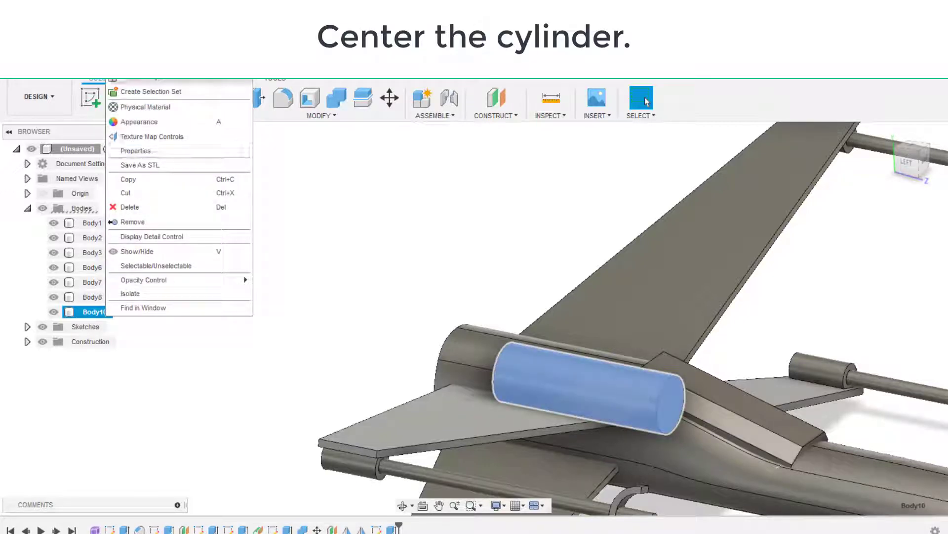
{"action": "key", "text": "m"}
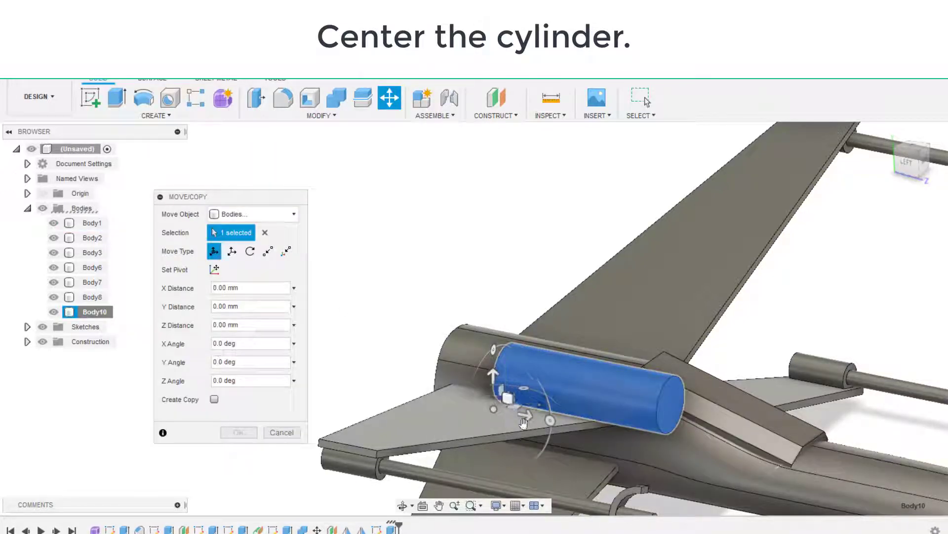
{"action": "left_click_drag", "start_coordinate": [525, 418], "coordinate": [465, 412]}
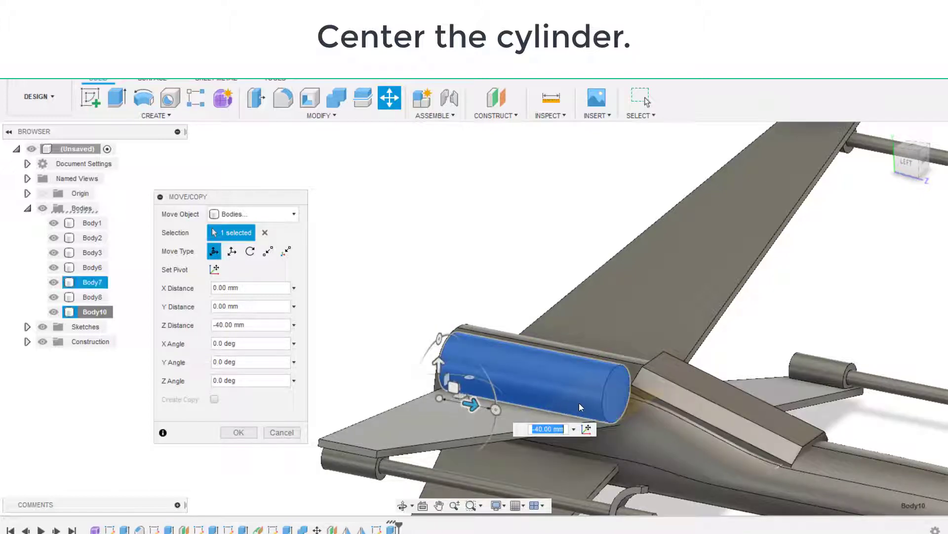
{"action": "middle_click_drag", "start_coordinate": [582, 406], "coordinate": [640, 383], "text": "shift"}
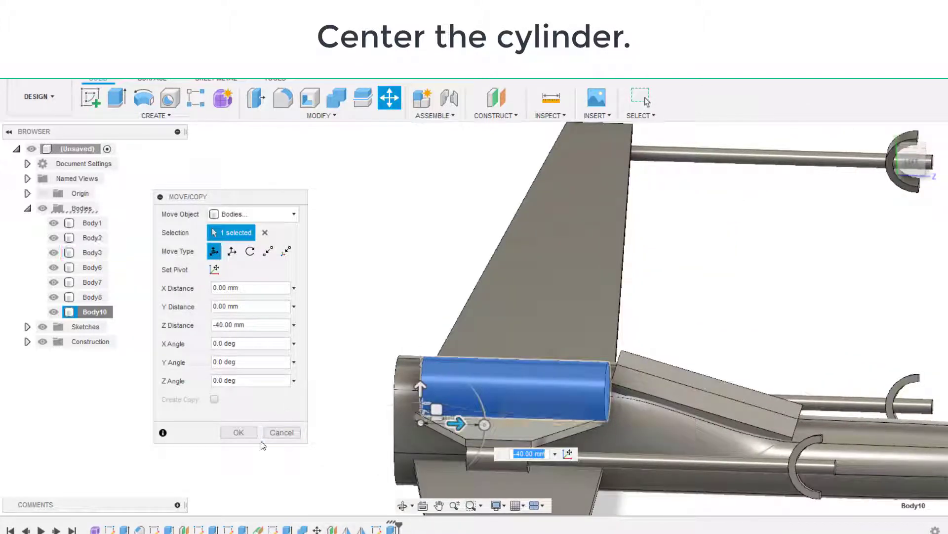
{"action": "left_click", "coordinate": [256, 437]}
{"action": "middle_click_drag", "start_coordinate": [680, 428], "coordinate": [602, 432], "text": "shift"}
{"action": "middle_click_drag", "start_coordinate": [768, 408], "coordinate": [655, 439], "text": "shift"}
{"action": "key", "text": "Escape"}
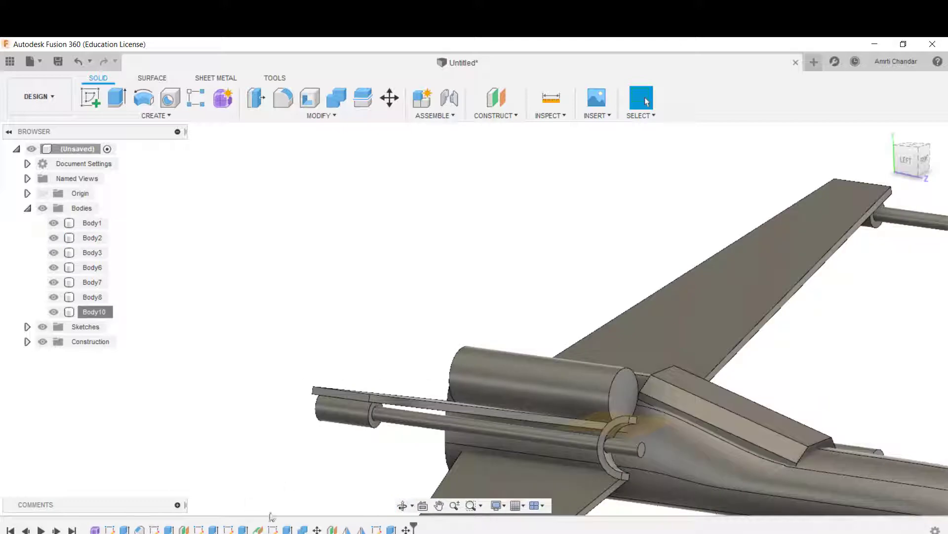
Edit the engine cylinder's extrusion and set its distance to 110 mm
{"action": "double_click", "coordinate": [377, 529]}
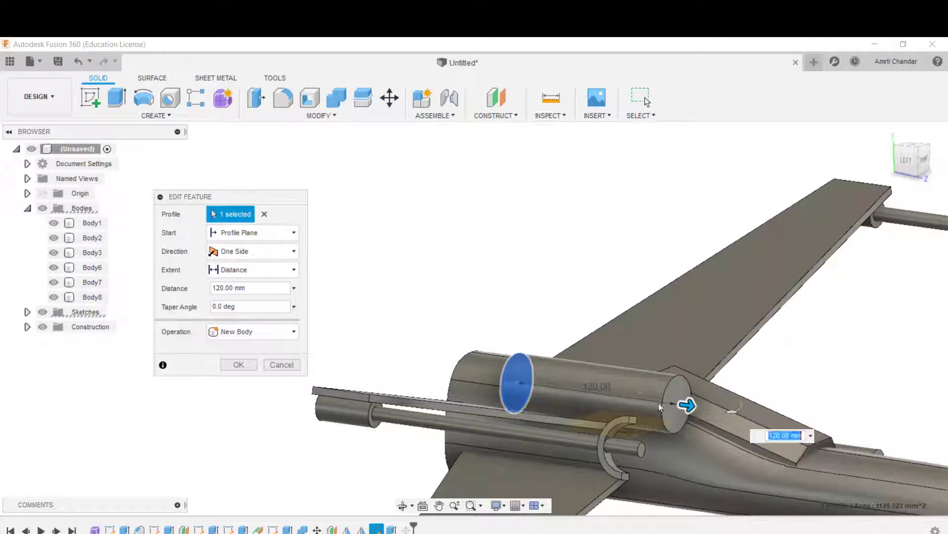
{"action": "left_click_drag", "start_coordinate": [672, 404], "coordinate": [675, 406]}
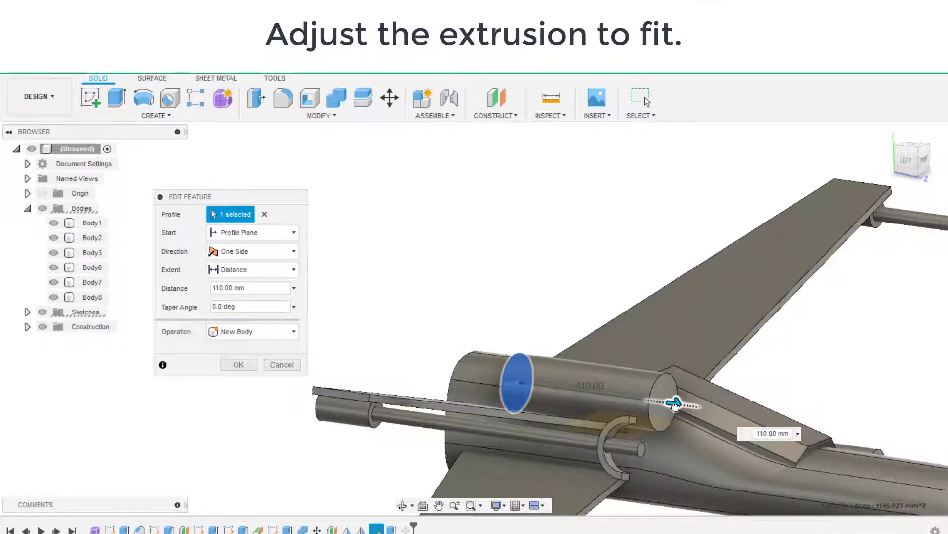
{"action": "left_click", "coordinate": [238, 365]}
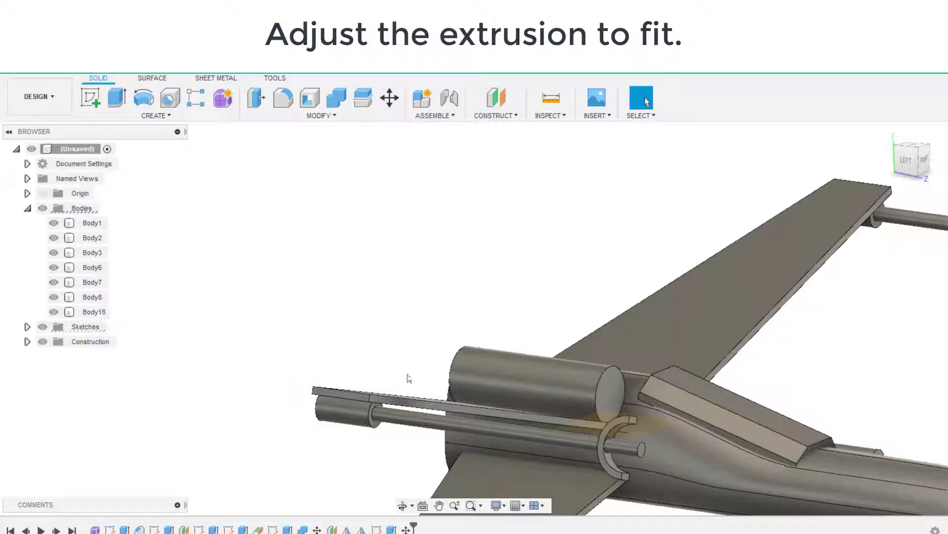
Place a simple hole centred on the cylinder's front face with a 32 mm diameter and a flat drill point
{"action": "middle_click_drag", "start_coordinate": [790, 406], "coordinate": [744, 407], "text": "shift"}
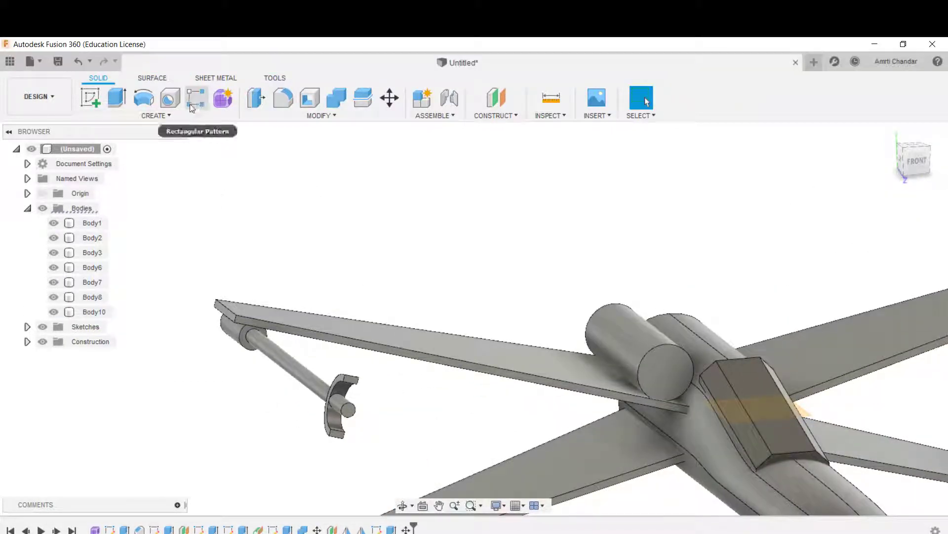
{"action": "left_click", "coordinate": [175, 101]}
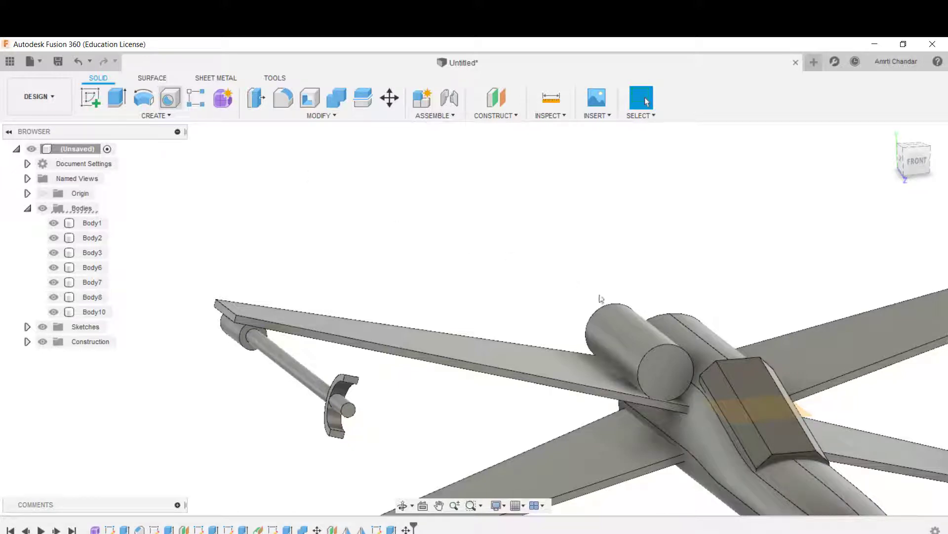
{"action": "left_click", "coordinate": [666, 375]}
{"action": "scroll", "coordinate": [697, 366], "scroll_direction": "up", "scroll_amount": 5}
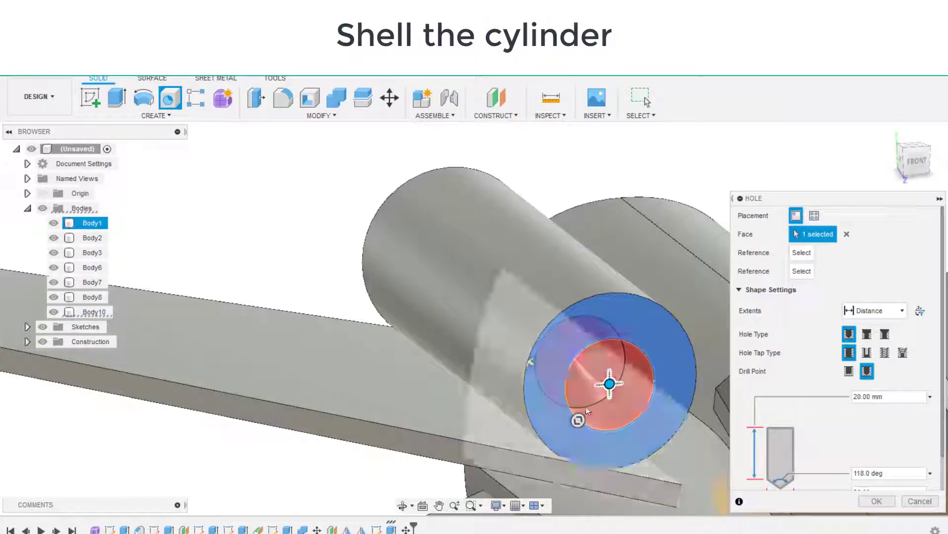
{"action": "mouse_move", "coordinate": [576, 433]}
{"action": "left_mouse_down"}
{"action": "mouse_move", "coordinate": [568, 443]}
{"action": "mouse_move", "coordinate": [582, 425]}
{"action": "mouse_move", "coordinate": [568, 441]}
{"action": "left_mouse_up"}
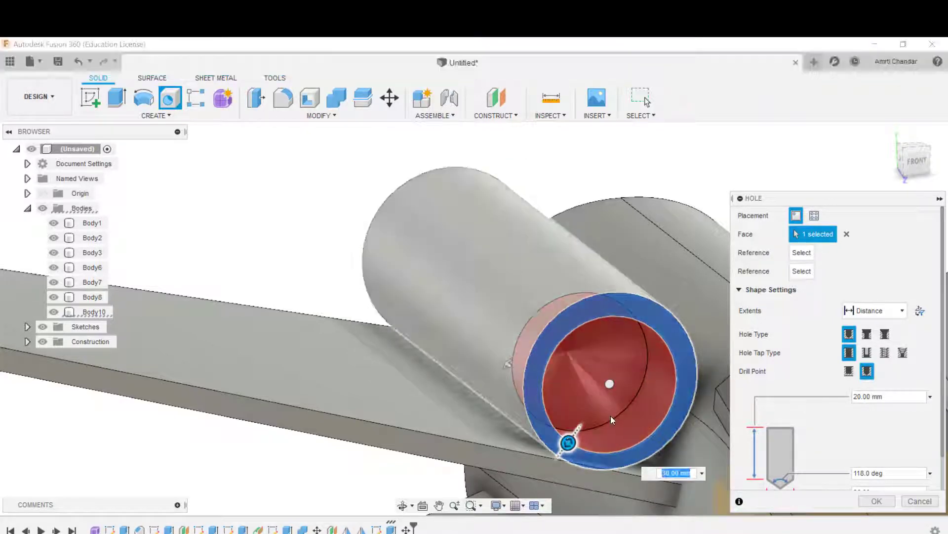
{"action": "scroll", "coordinate": [611, 418], "scroll_direction": "up", "scroll_amount": 3}
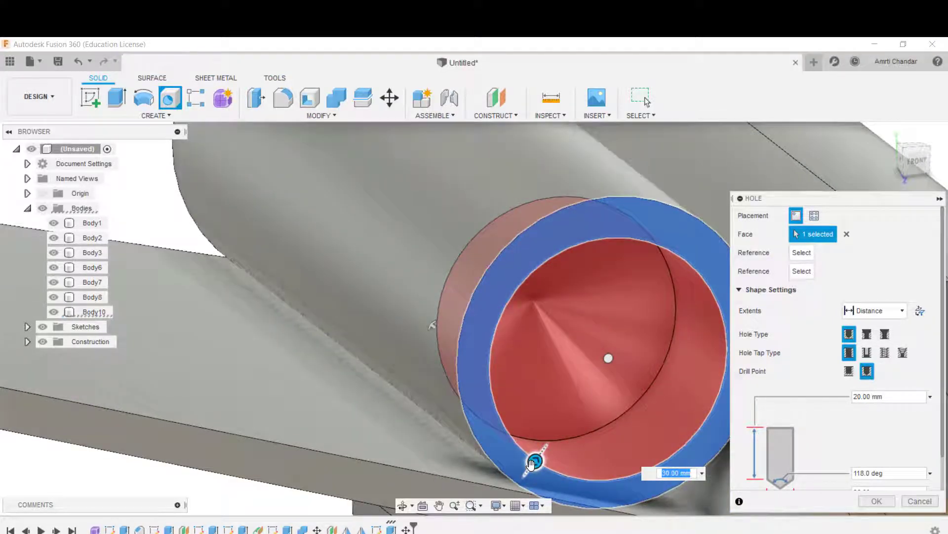
{"action": "mouse_move", "coordinate": [532, 463]}
{"action": "left_mouse_down"}
{"action": "mouse_move", "coordinate": [527, 477]}
{"action": "mouse_move", "coordinate": [533, 470]}
{"action": "left_mouse_up"}
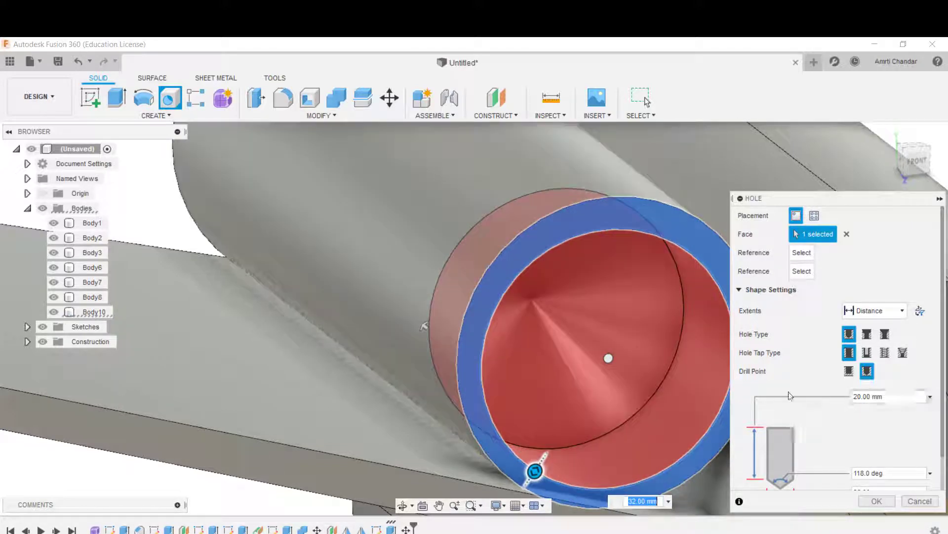
{"action": "left_click", "coordinate": [850, 372]}
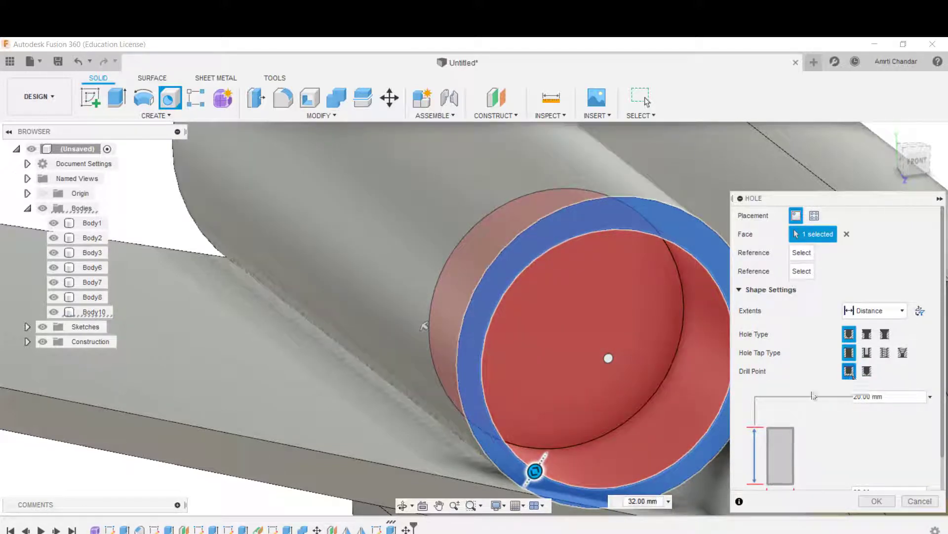
Set the depth of the hole in the engine cylinder to 40 mm
{"action": "scroll", "coordinate": [455, 379], "scroll_direction": "down", "scroll_amount": 5}
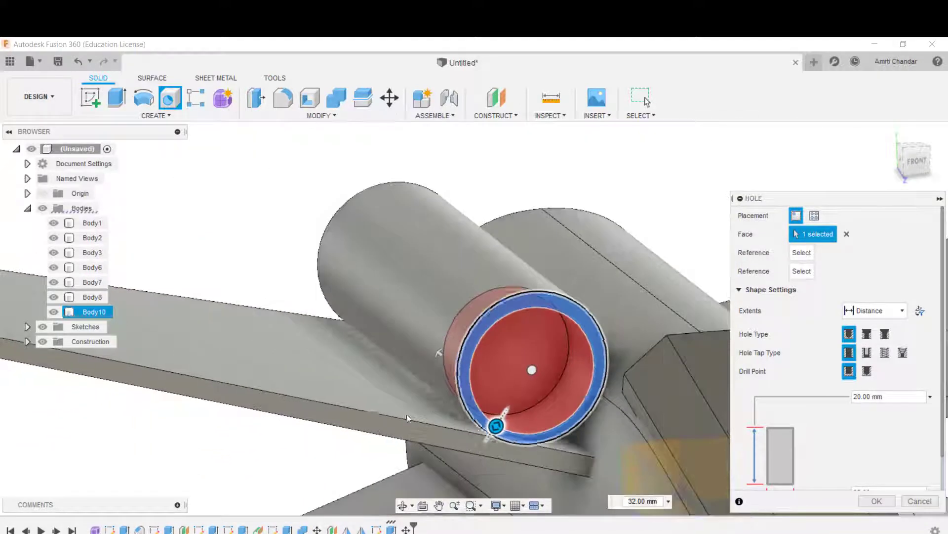
{"action": "middle_click_drag", "start_coordinate": [407, 414], "coordinate": [499, 455], "text": "shift"}
{"action": "scroll", "coordinate": [499, 457], "scroll_direction": "down", "scroll_amount": 2}
{"action": "middle_click_drag", "start_coordinate": [351, 394], "coordinate": [292, 395], "text": "shift"}
{"action": "left_click_drag", "start_coordinate": [546, 358], "coordinate": [523, 353]}
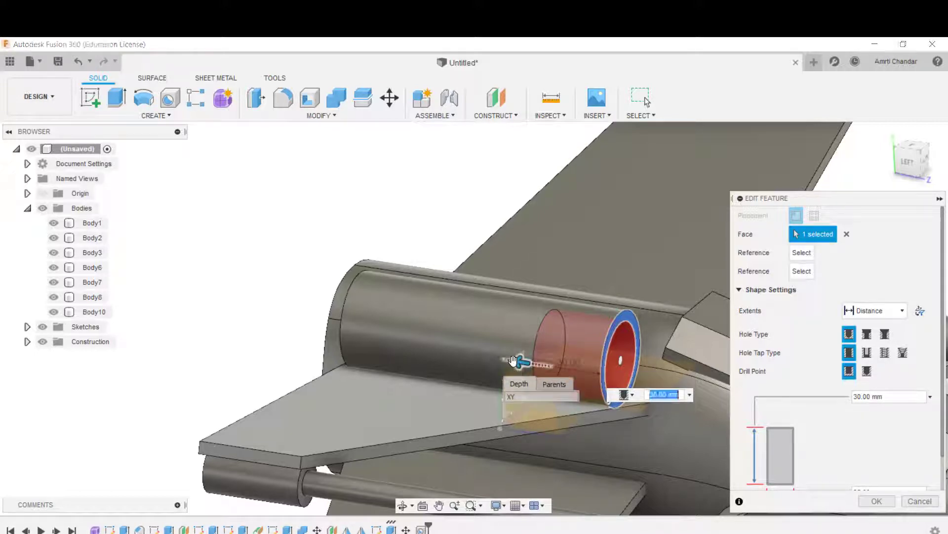
{"action": "left_click_drag", "start_coordinate": [513, 365], "coordinate": [497, 359]}
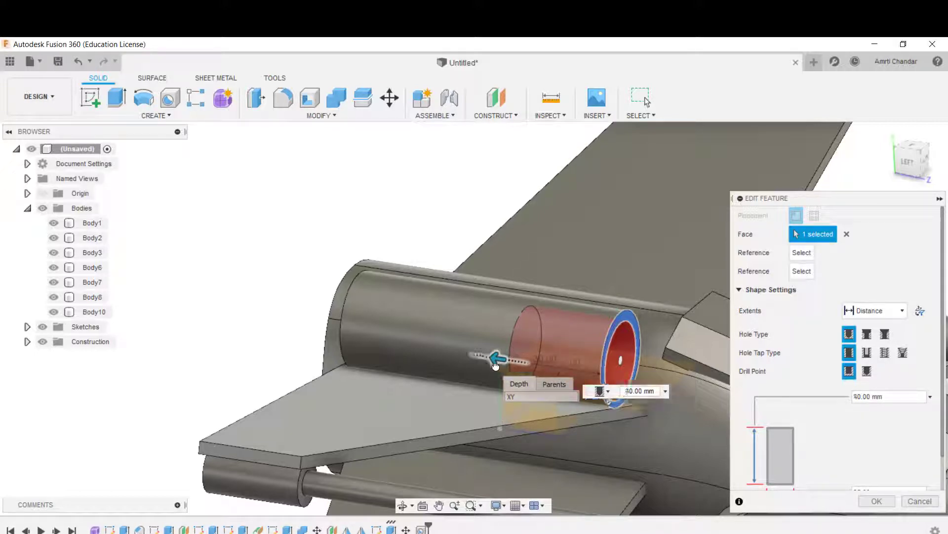
{"action": "left_click", "coordinate": [872, 501]}
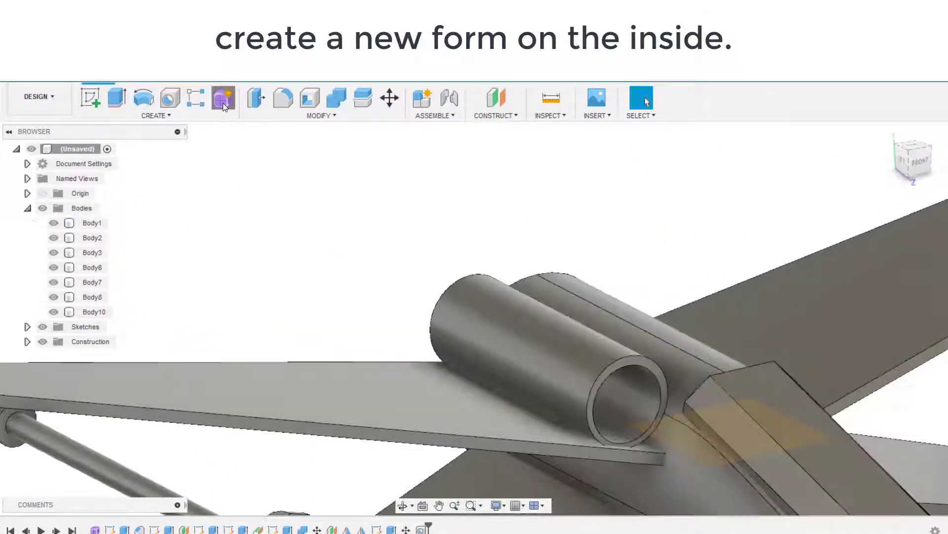
Create a form and draw a cylinder base circle about 6.9 mm in diameter, centred on the bottom of the engine's hole
{"action": "left_click", "coordinate": [223, 97]}
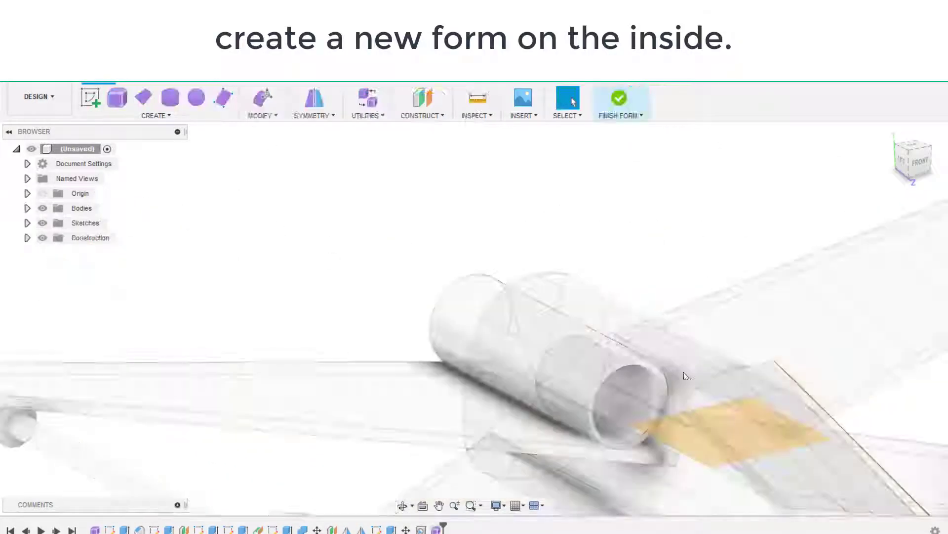
{"action": "scroll", "coordinate": [680, 406], "scroll_direction": "up", "scroll_amount": 2}
{"action": "middle_click_drag", "start_coordinate": [664, 406], "coordinate": [629, 390], "text": "shift"}
{"action": "left_click", "coordinate": [170, 99]}
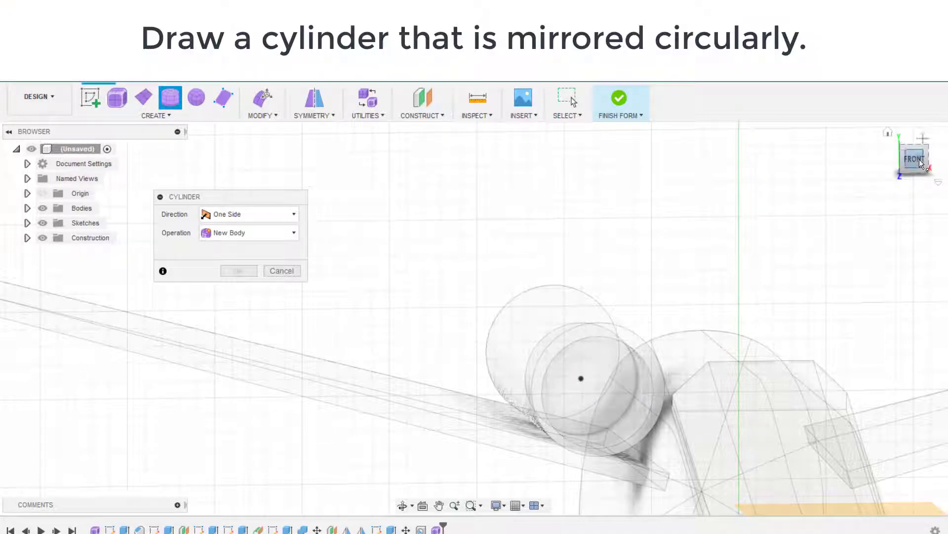
{"action": "left_click", "coordinate": [904, 157]}
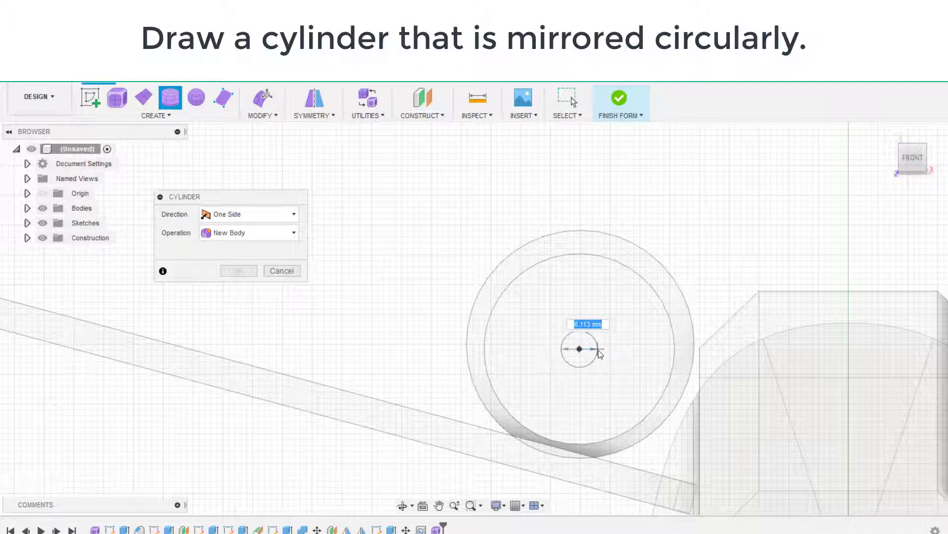
{"action": "left_click", "coordinate": [600, 352]}
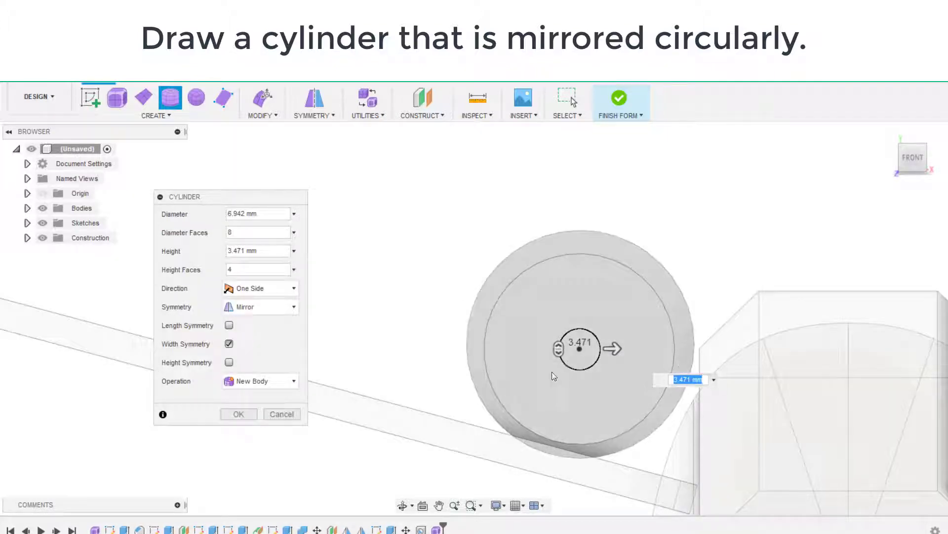
Stretch the form cylinder to a height of 40 mm and create it as a new body with circular symmetry
{"action": "middle_click_drag", "start_coordinate": [472, 402], "coordinate": [313, 299], "text": "shift"}
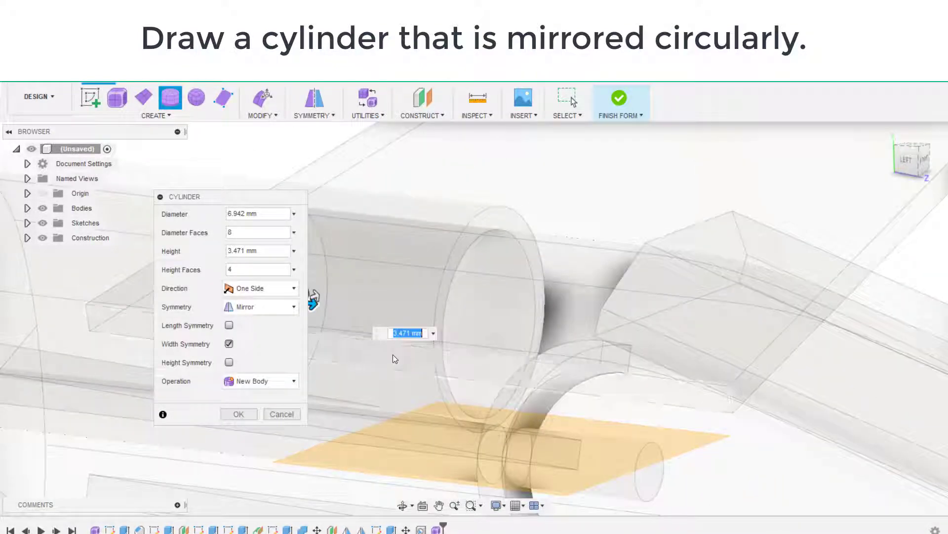
{"action": "scroll", "coordinate": [395, 359], "scroll_direction": "down", "scroll_amount": 1}
{"action": "middle_click_drag", "start_coordinate": [417, 368], "coordinate": [496, 367]}
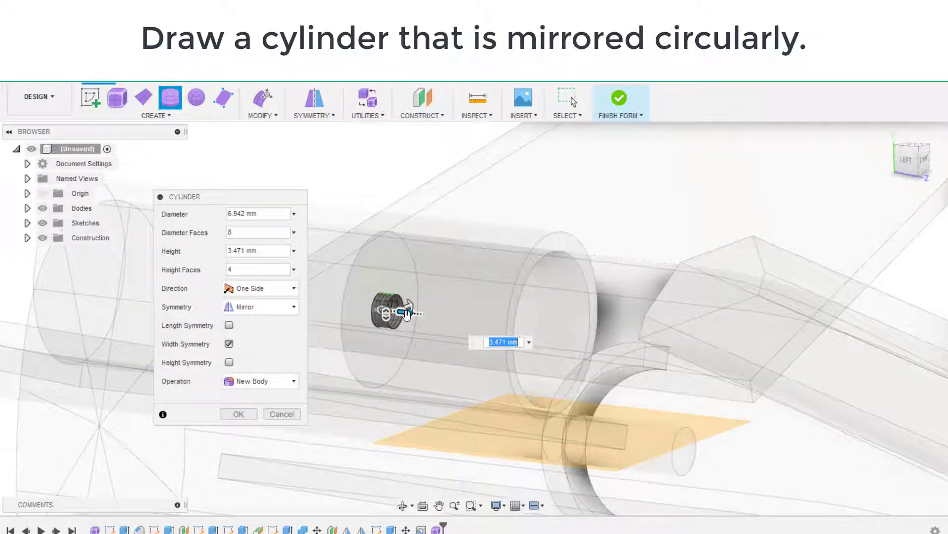
{"action": "left_click_drag", "start_coordinate": [405, 314], "coordinate": [563, 330]}
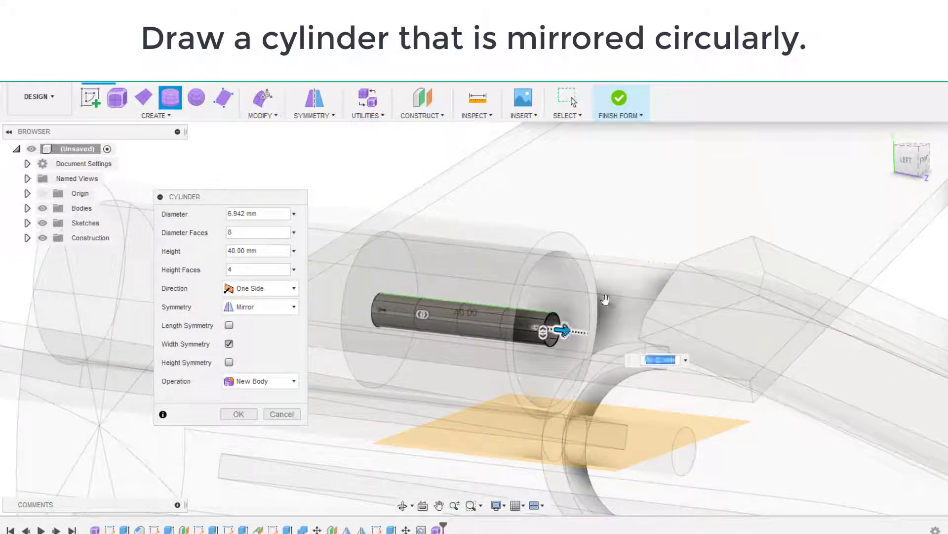
{"action": "left_click", "coordinate": [905, 161]}
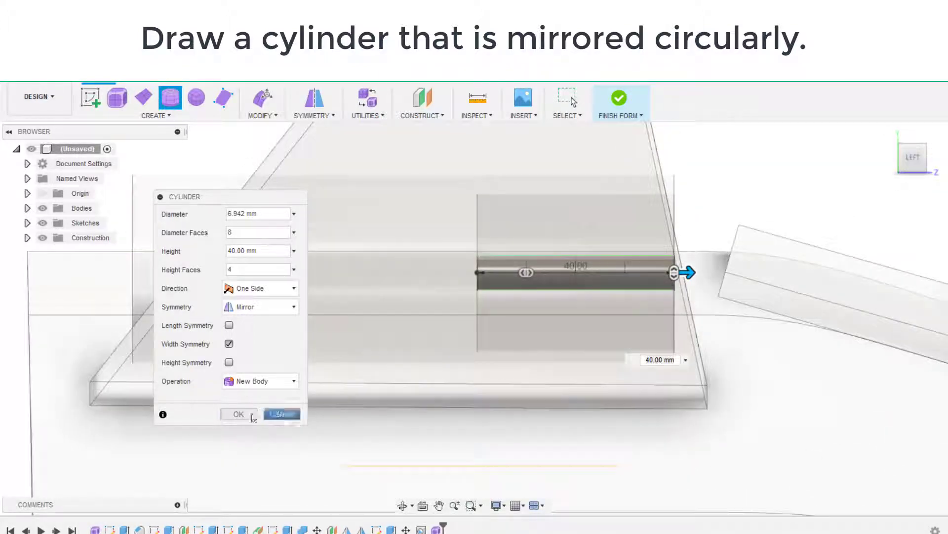
{"action": "left_click", "coordinate": [284, 308]}
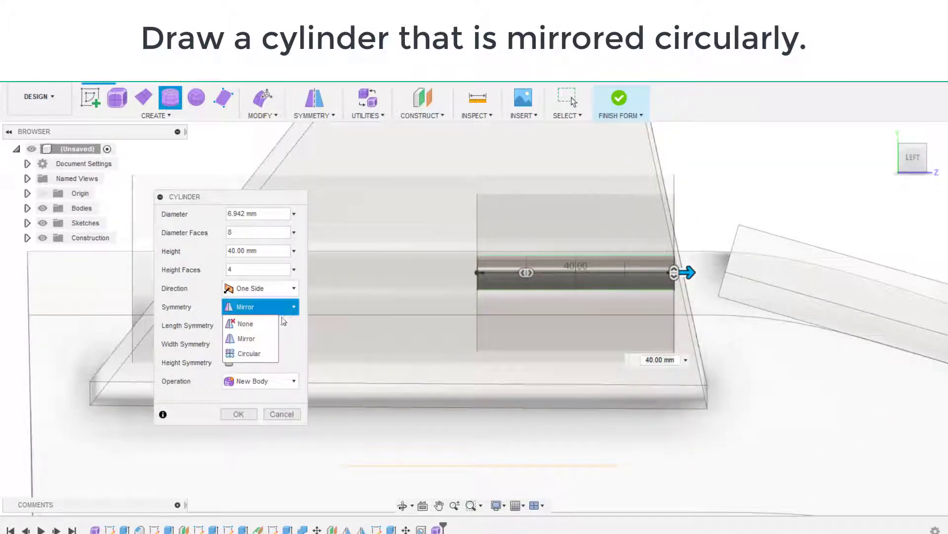
{"action": "left_click", "coordinate": [250, 354]}
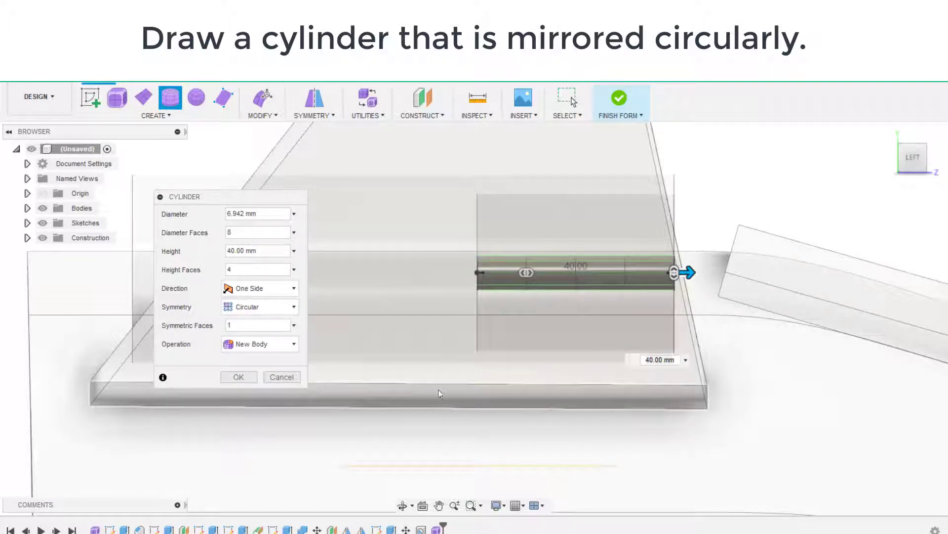
{"action": "middle_click_drag", "start_coordinate": [439, 392], "coordinate": [363, 410], "text": "shift"}
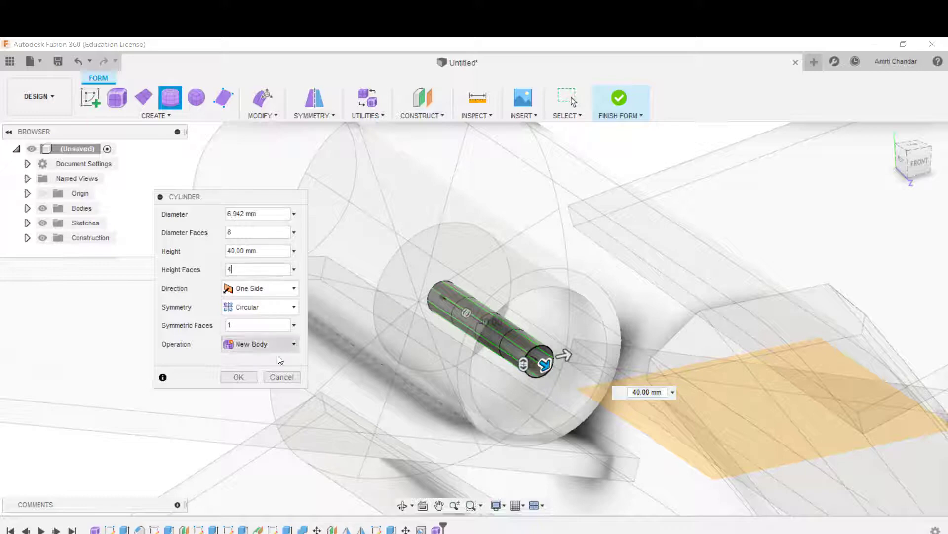
{"action": "left_click", "coordinate": [239, 377]}
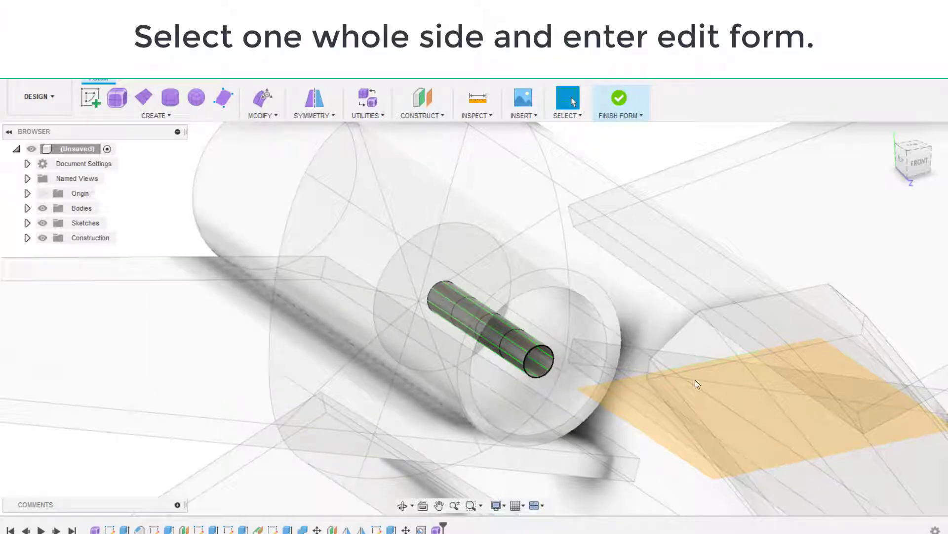
Extrude the four faces along one side of the form cylinder outward by about -13.3 mm and 3.4 mm using Edit Form
{"action": "right_click", "coordinate": [159, 368]}
{"action": "left_click", "coordinate": [208, 348]}
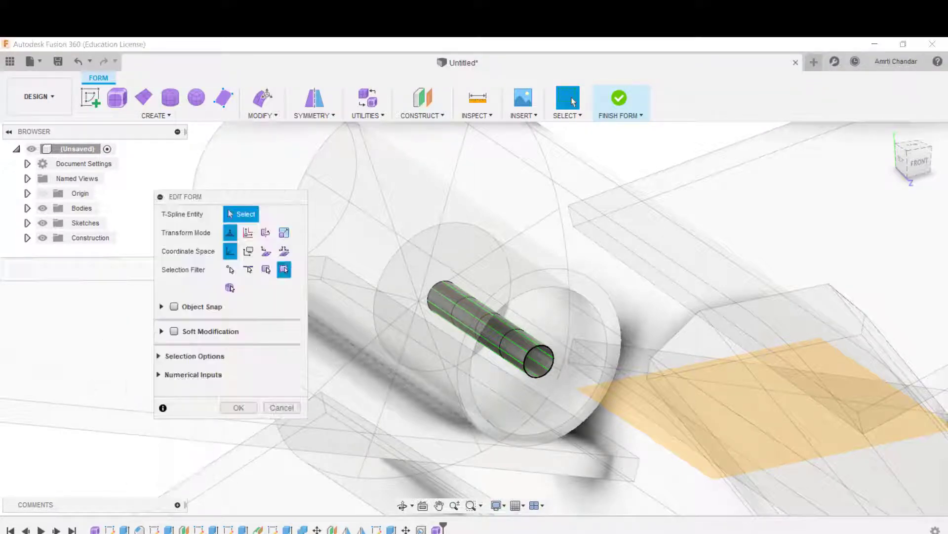
{"action": "left_click", "coordinate": [514, 351]}
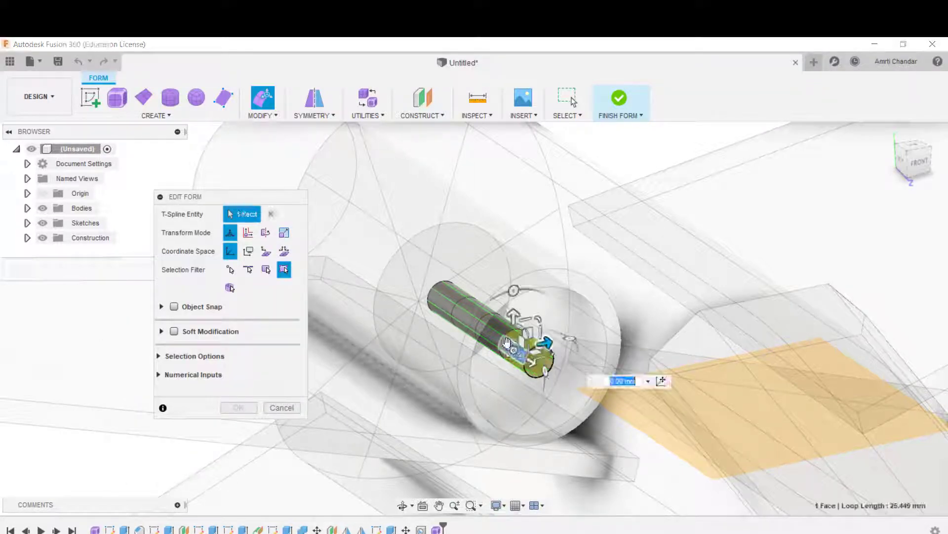
{"action": "left_click", "coordinate": [491, 337], "text": "shift"}
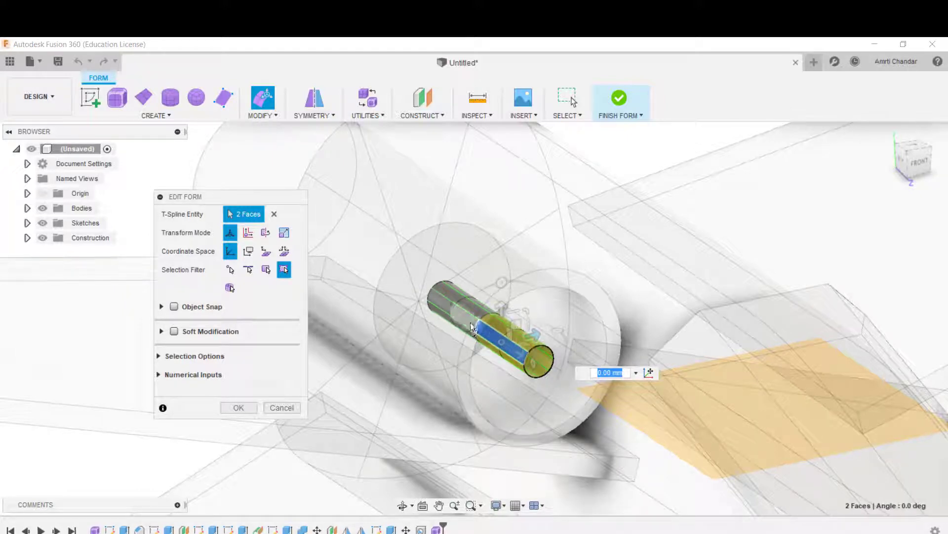
{"action": "left_click", "coordinate": [442, 308], "text": "shift"}
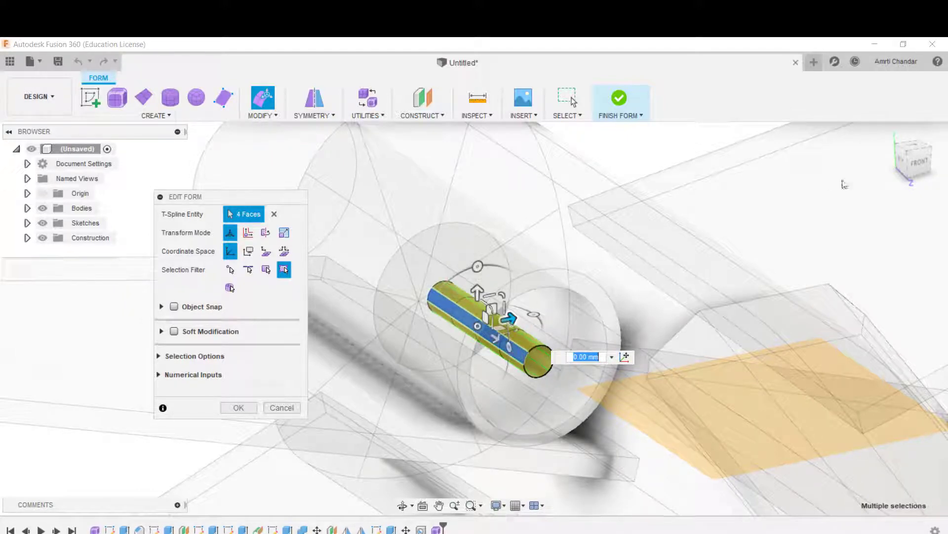
{"action": "left_click", "coordinate": [919, 162]}
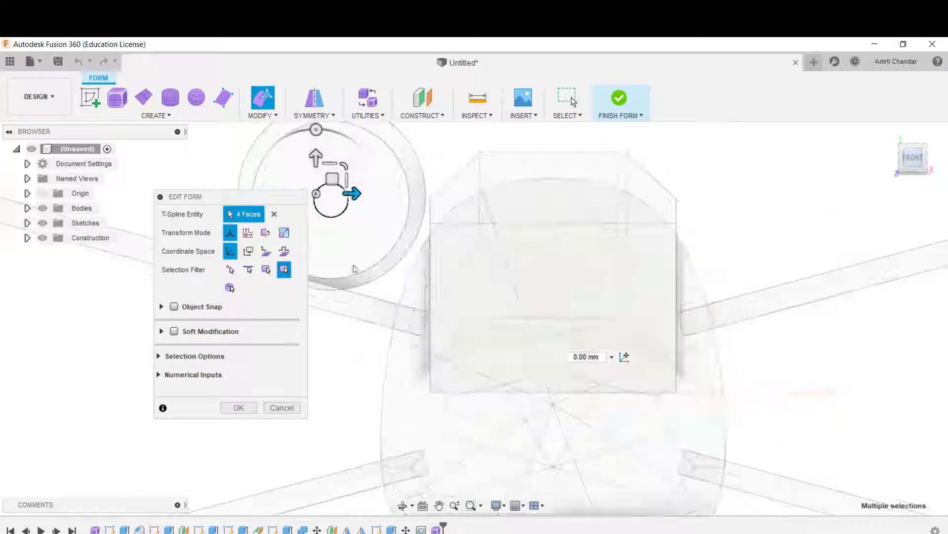
{"action": "middle_click_drag", "start_coordinate": [447, 246], "coordinate": [708, 416]}
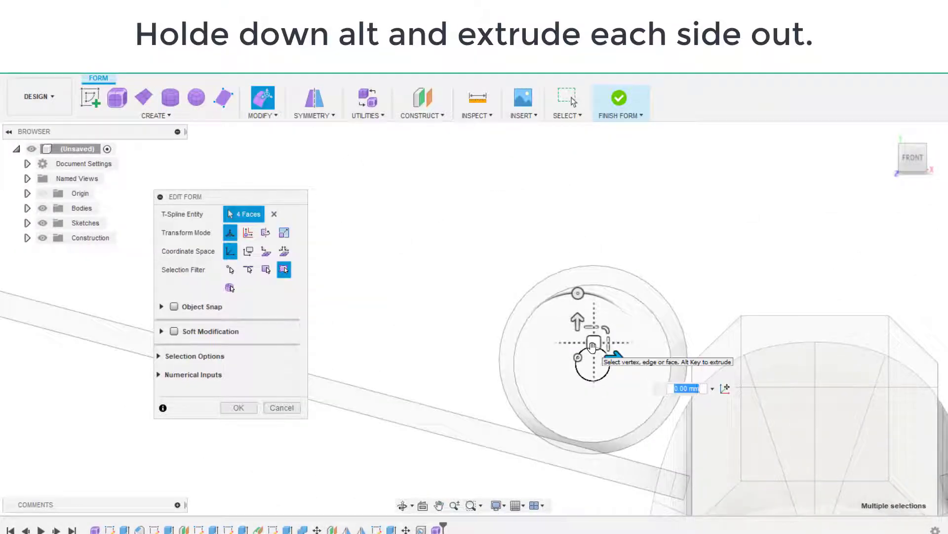
{"action": "left_click_drag", "start_coordinate": [592, 347], "coordinate": [529, 331], "text": "alt"}
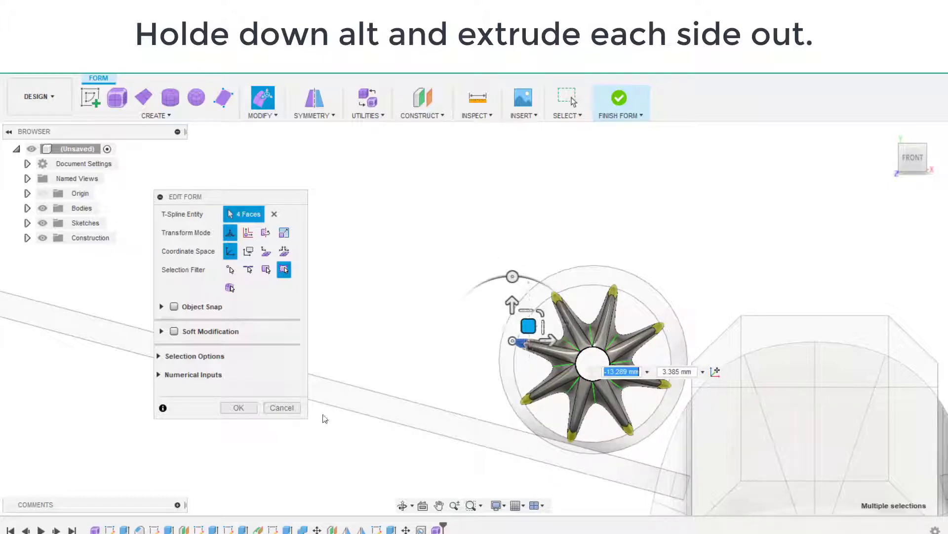
{"action": "left_click", "coordinate": [244, 410]}
Finish the form and return to solid modelling
{"action": "scroll", "coordinate": [622, 435], "scroll_direction": "down", "scroll_amount": 3}
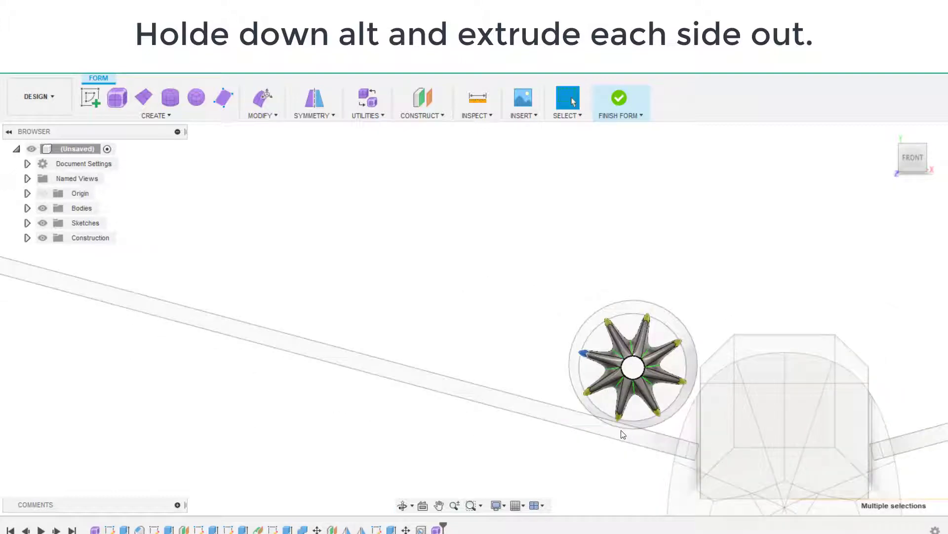
{"action": "middle_click_drag", "start_coordinate": [623, 434], "coordinate": [604, 449], "text": "shift"}
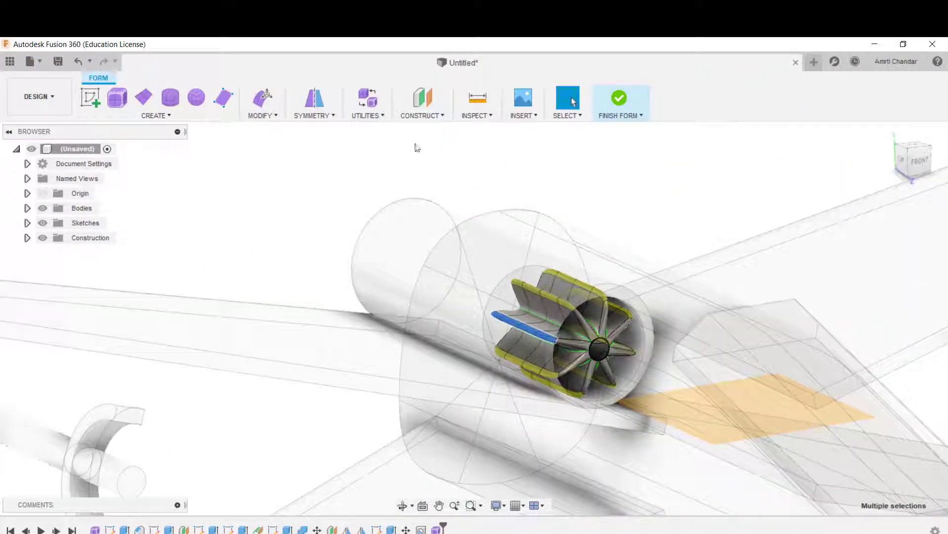
{"action": "left_click", "coordinate": [623, 102]}
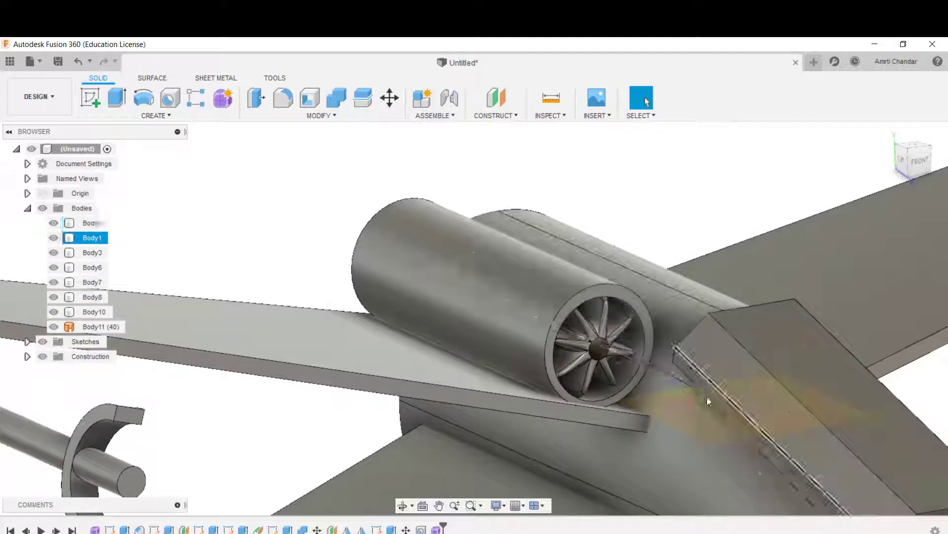
Mirror the engine cylinder and its inner form across the fuselage's vertical centre plane
{"action": "scroll", "coordinate": [707, 420], "scroll_direction": "down", "scroll_amount": 10}
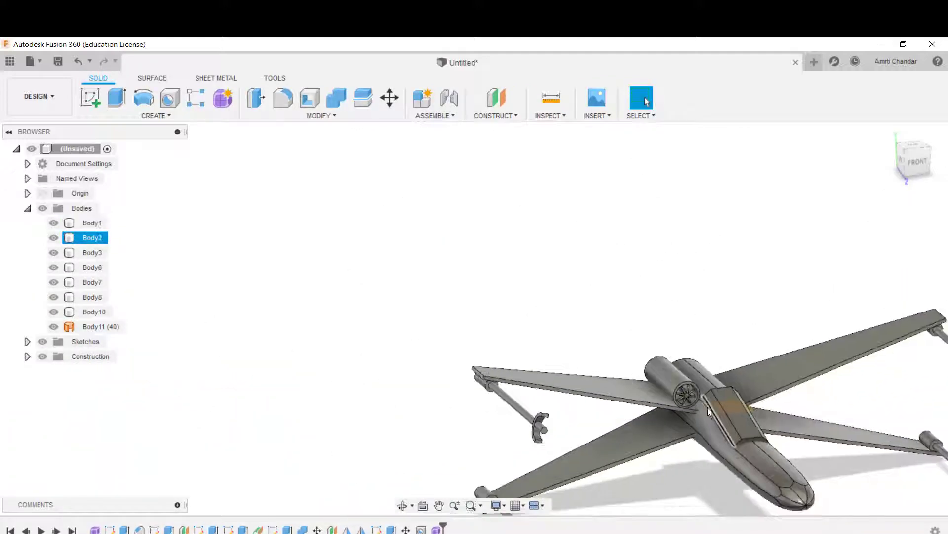
{"action": "middle_click_drag", "start_coordinate": [749, 441], "coordinate": [694, 419]}
{"action": "scroll", "coordinate": [620, 424], "scroll_direction": "up", "scroll_amount": 1}
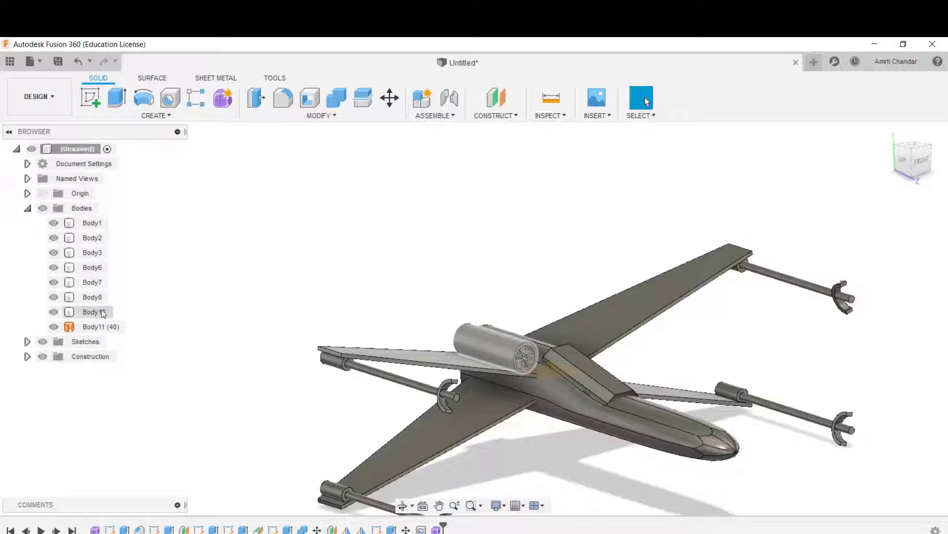
{"action": "left_click", "coordinate": [146, 117]}
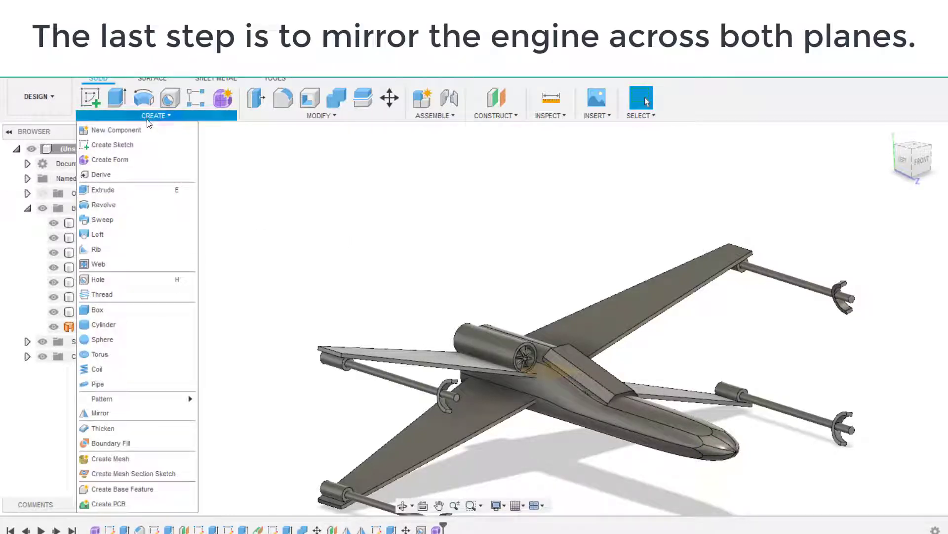
{"action": "left_click", "coordinate": [101, 413]}
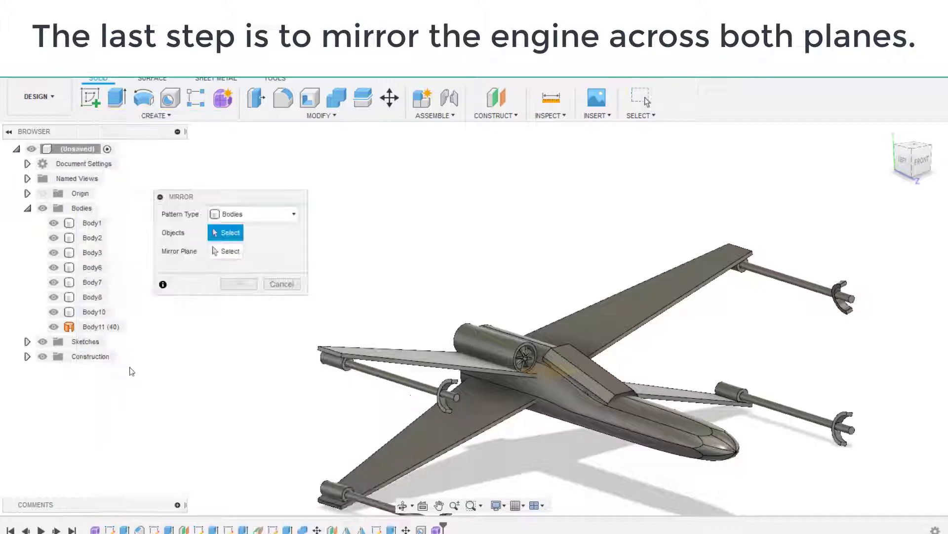
{"action": "left_click", "coordinate": [119, 328]}
{"action": "left_click", "coordinate": [96, 312]}
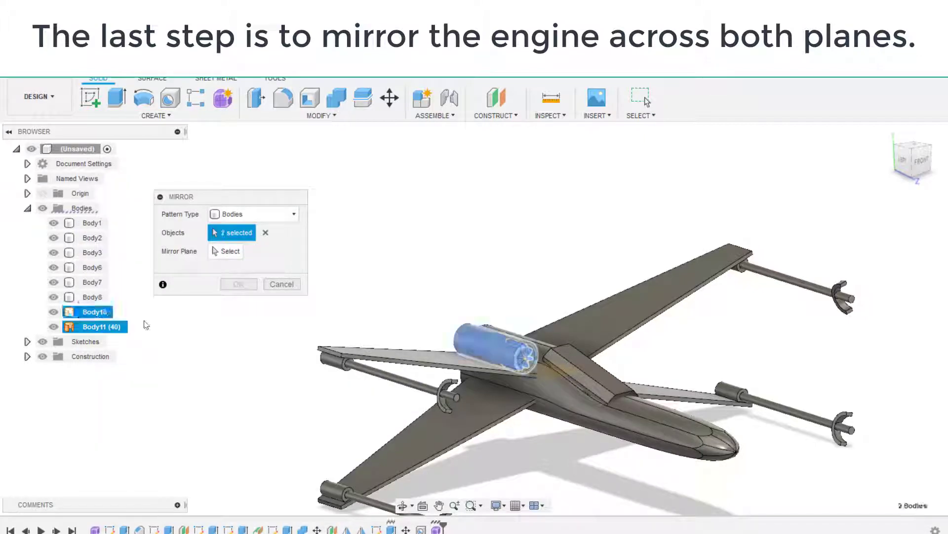
{"action": "left_click", "coordinate": [228, 254]}
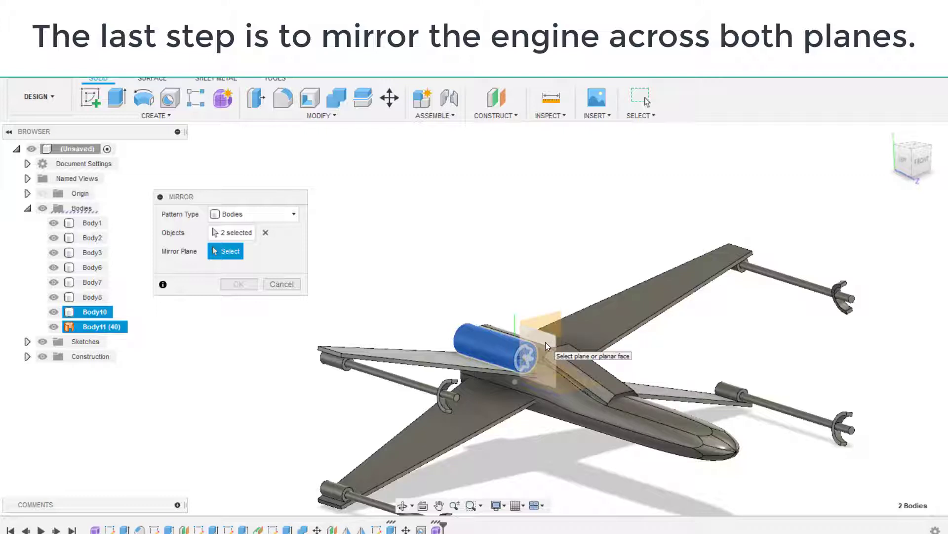
{"action": "left_click", "coordinate": [545, 342]}
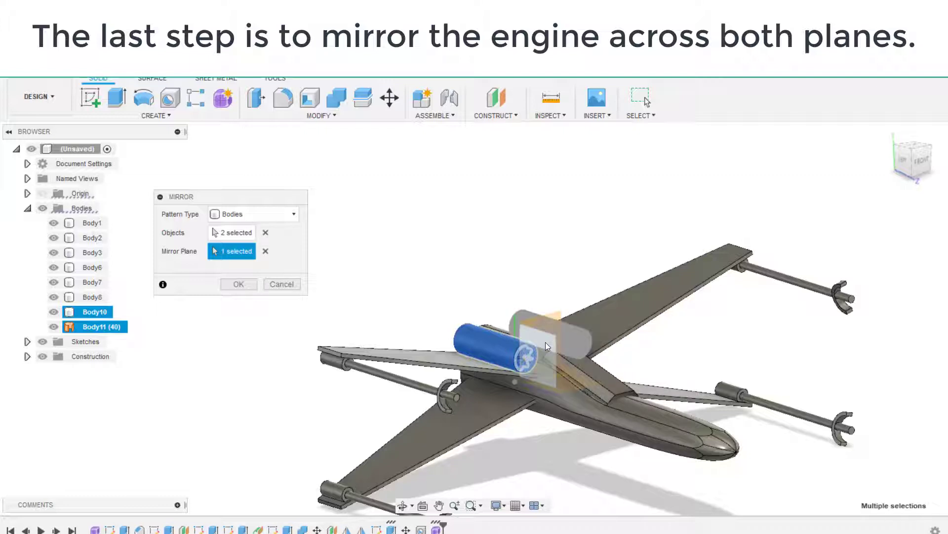
{"action": "left_click", "coordinate": [239, 284]}
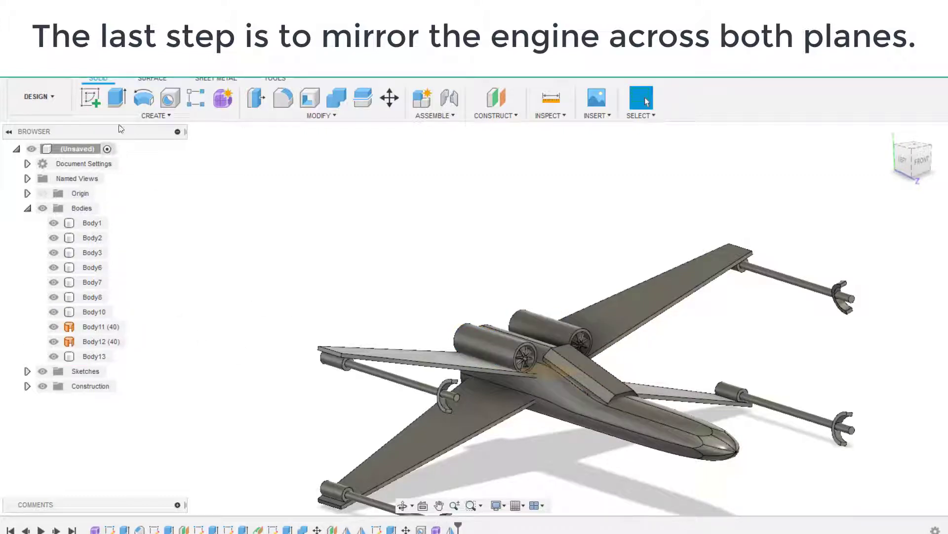
Mirror both upper engine cylinders and their inner forms, Body10 through Body13, across the horizontal construction plane at the fuselage's rear
{"action": "left_click", "coordinate": [131, 116]}
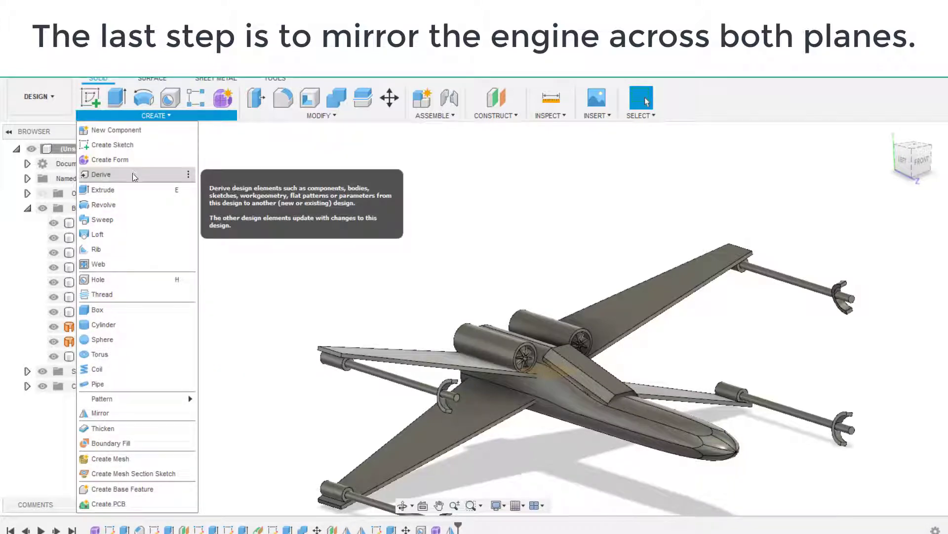
{"action": "left_click", "coordinate": [134, 413]}
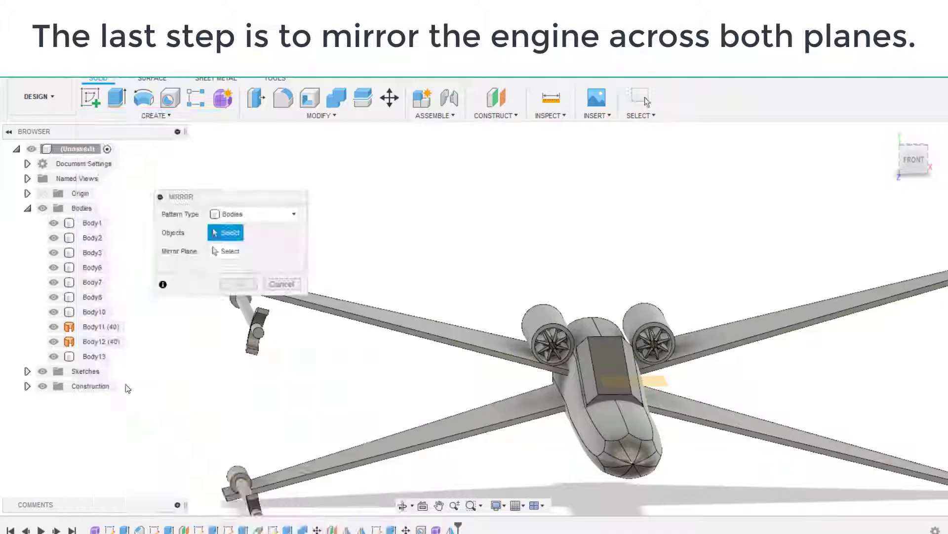
{"action": "left_click", "coordinate": [94, 312]}
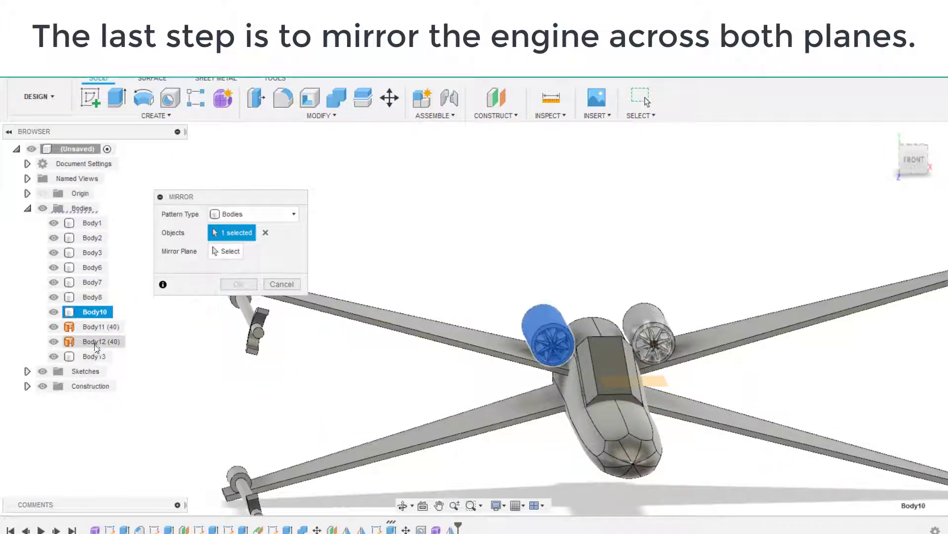
{"action": "left_click", "coordinate": [96, 341], "text": "shift"}
{"action": "left_click", "coordinate": [94, 356], "text": "shift"}
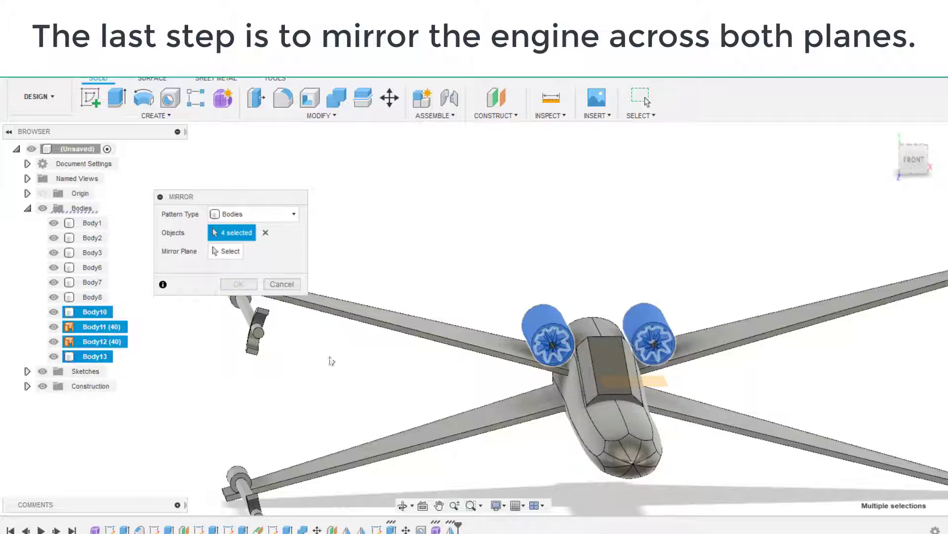
{"action": "left_click", "coordinate": [226, 251]}
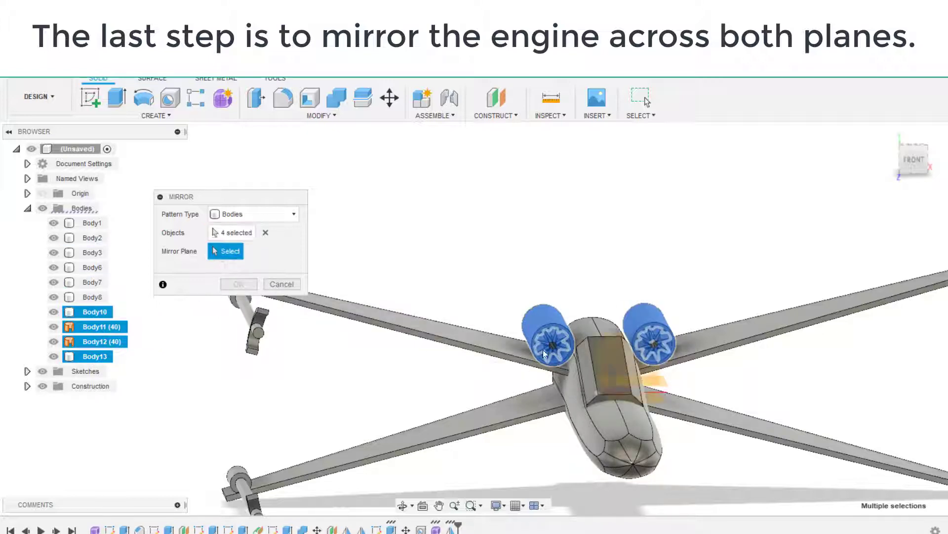
{"action": "middle_click_drag", "start_coordinate": [738, 423], "coordinate": [718, 379], "text": "shift"}
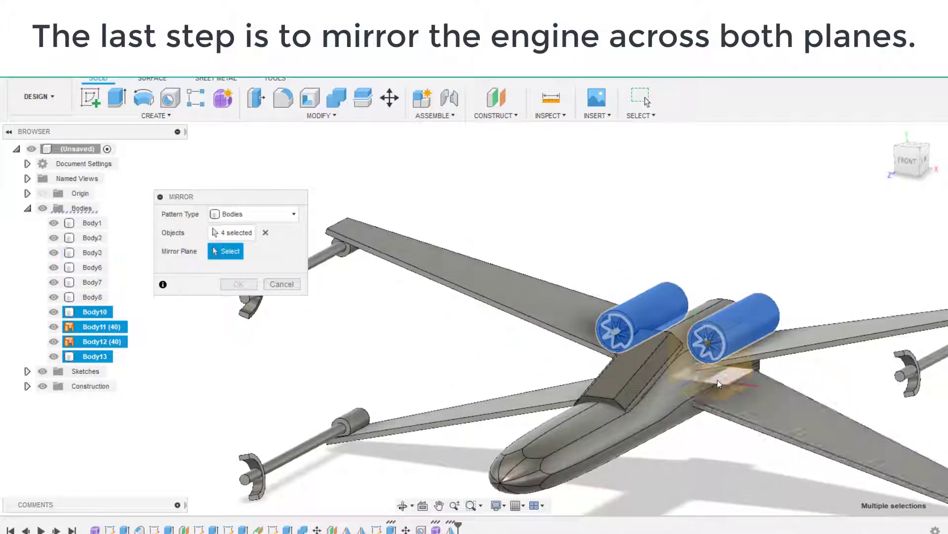
{"action": "left_click", "coordinate": [717, 380]}
{"action": "middle_click_drag", "start_coordinate": [754, 496], "coordinate": [771, 481], "text": "shift"}
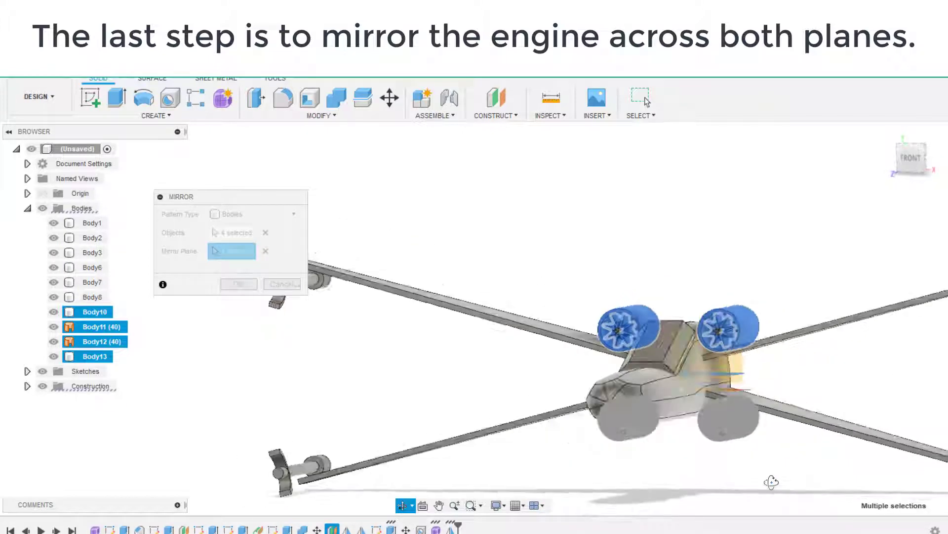
{"action": "left_click", "coordinate": [247, 287]}
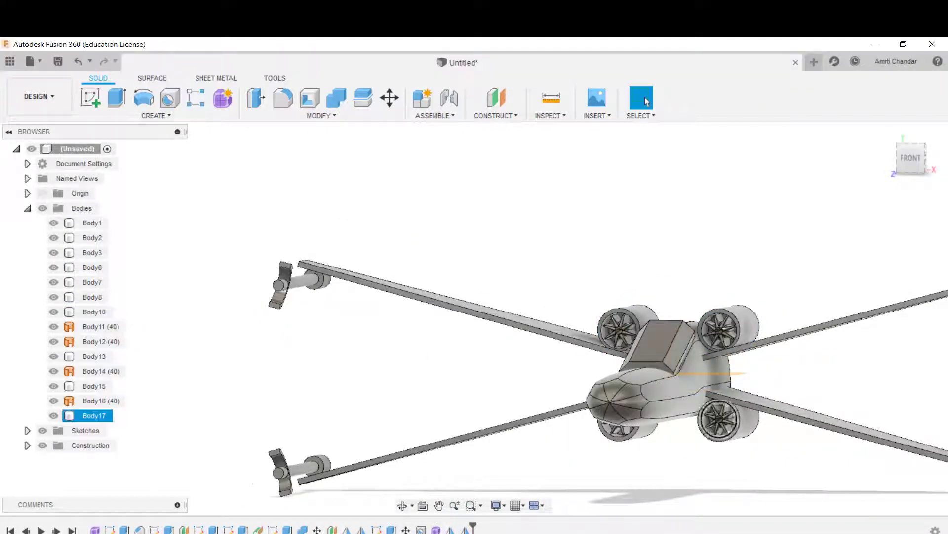
Examine the complete spaceship from the front and sides, checking the engines, wings and guns up close and from afar
{"action": "middle_click_drag", "start_coordinate": [720, 420], "coordinate": [735, 430], "text": "shift"}
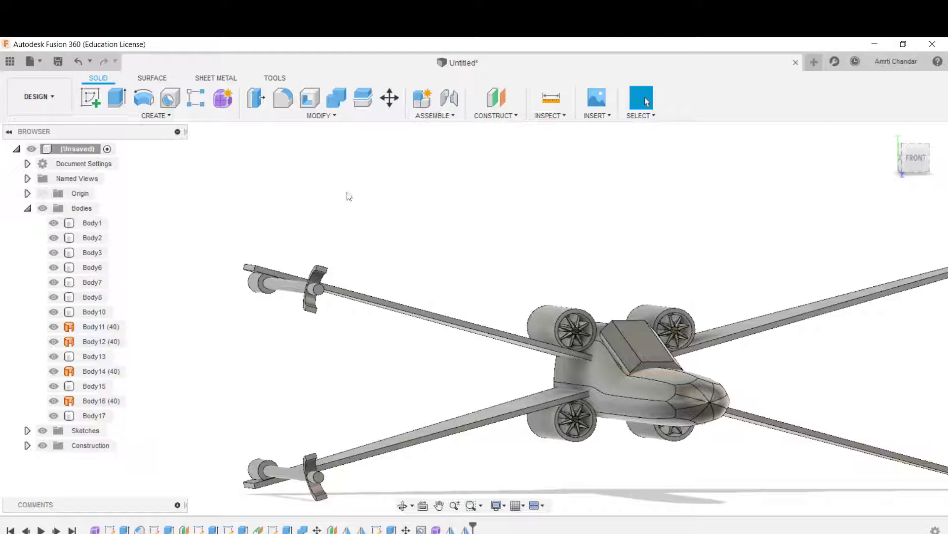
{"action": "scroll", "coordinate": [666, 338], "scroll_direction": "down", "scroll_amount": 5}
{"action": "middle_click_drag", "start_coordinate": [695, 350], "coordinate": [709, 419], "text": "shift"}
{"action": "scroll", "coordinate": [695, 352], "scroll_direction": "up", "scroll_amount": 5}
{"action": "scroll", "coordinate": [692, 410], "scroll_direction": "down", "scroll_amount": 5}
{"action": "left_click_drag", "start_coordinate": [724, 417], "coordinate": [694, 406]}
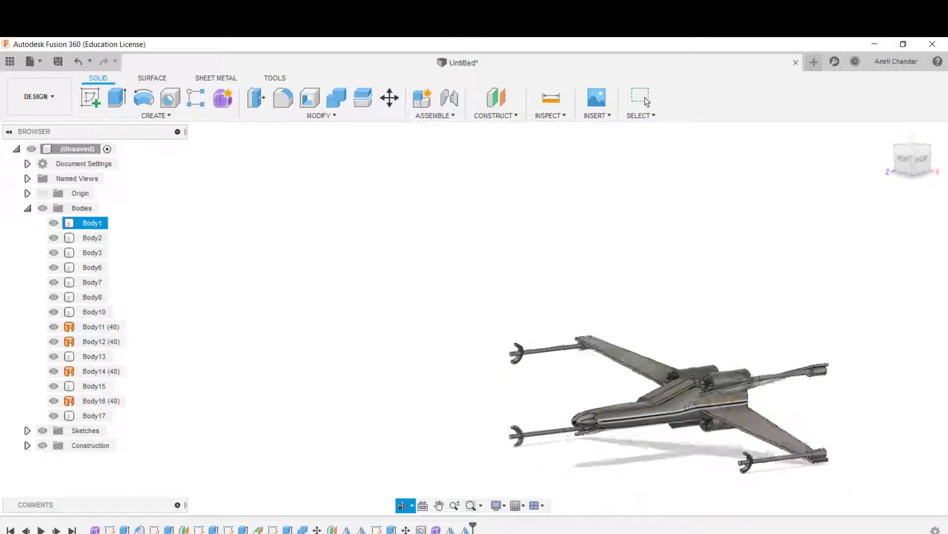
{"action": "middle_click_drag", "start_coordinate": [691, 406], "coordinate": [727, 424], "text": "shift"}
{"action": "scroll", "coordinate": [646, 432], "scroll_direction": "up", "scroll_amount": 4}
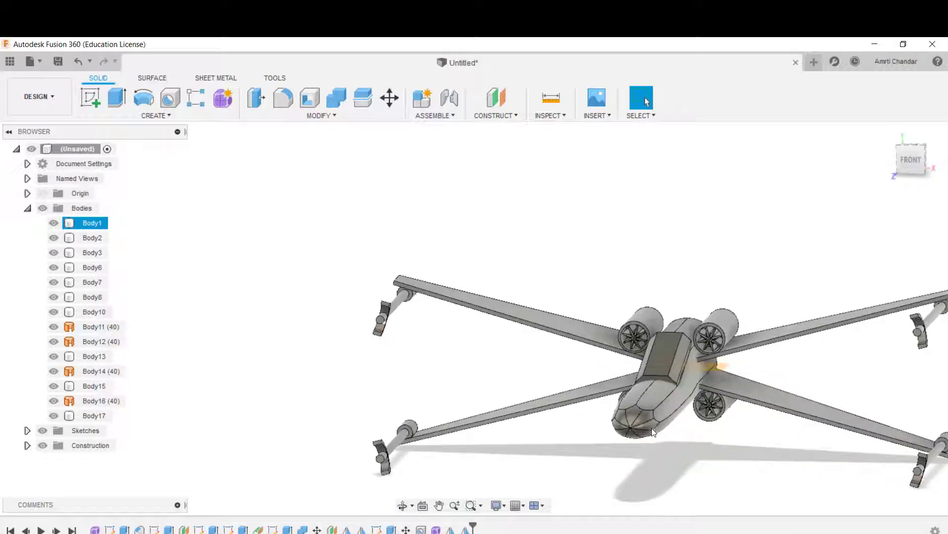
{"action": "middle_click_drag", "start_coordinate": [653, 432], "coordinate": [597, 429], "text": "shift"}
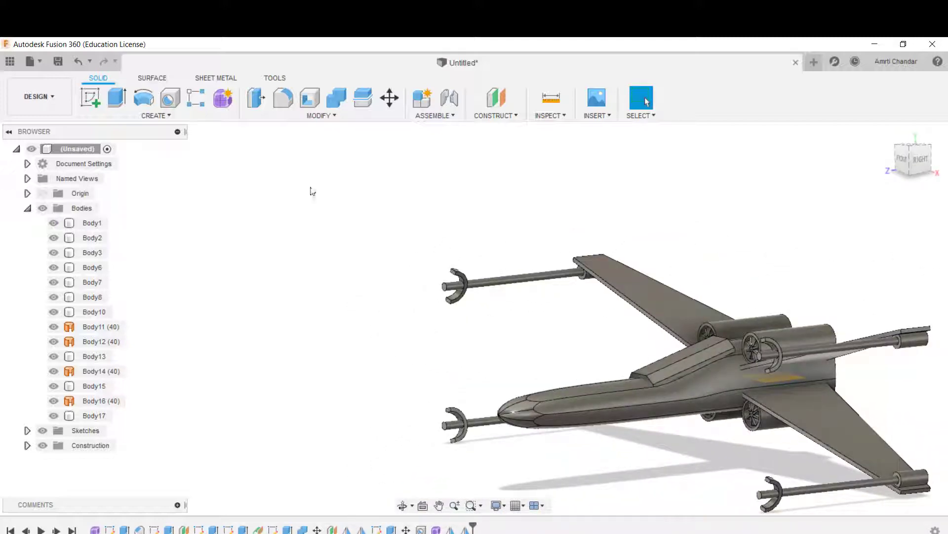